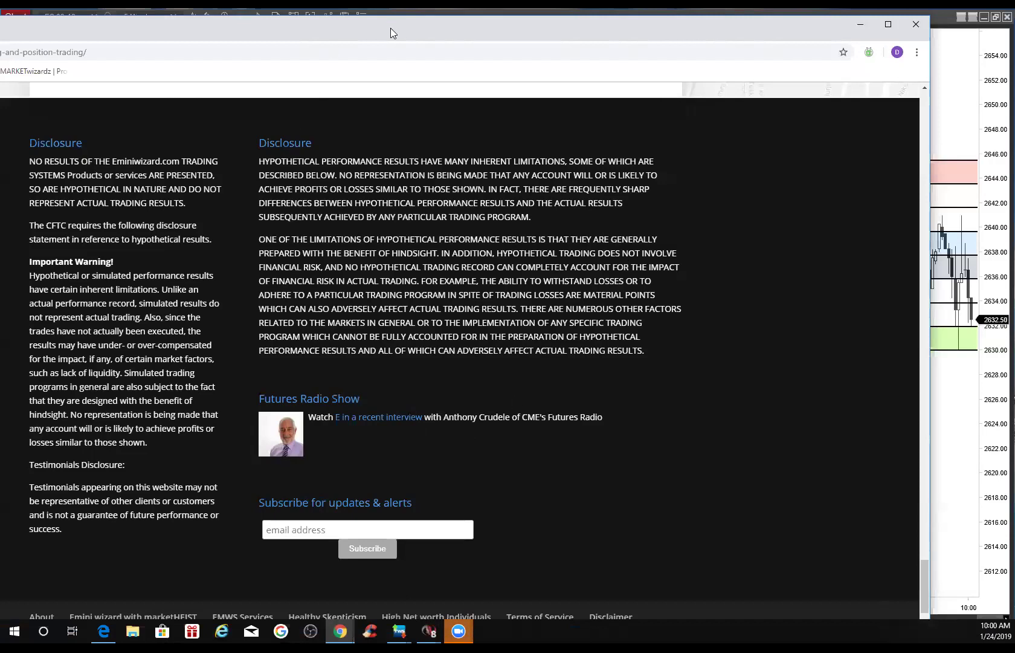
- Minimize Chrome, then restore the full-screen 5-minute ES 03-19 chart to reveal all twelve tiled charts
left_click(860, 24)
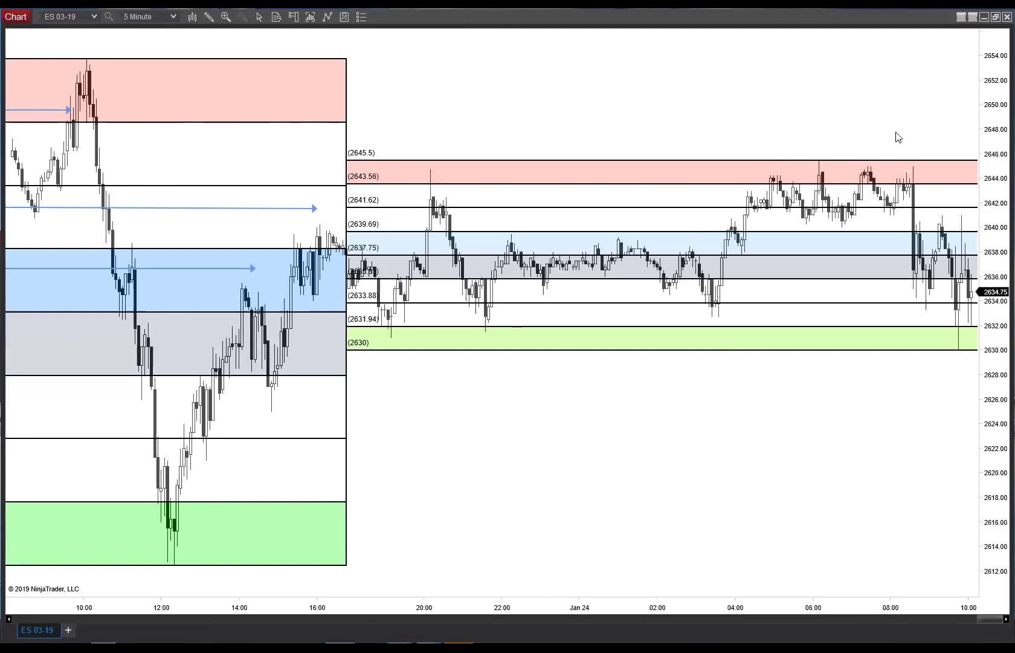
left_click(995, 17)
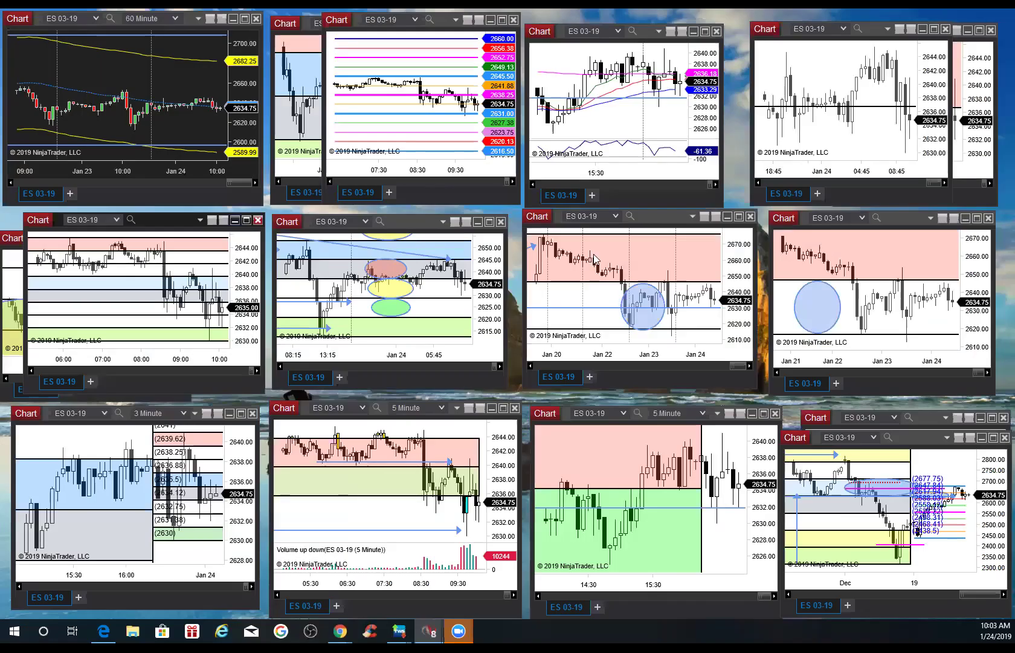
- Maximize the 5-minute ES 03-19 chart with the yellow ellipse, review its 2612.5–2645.5 zones, then restore it
left_click(21, 289)
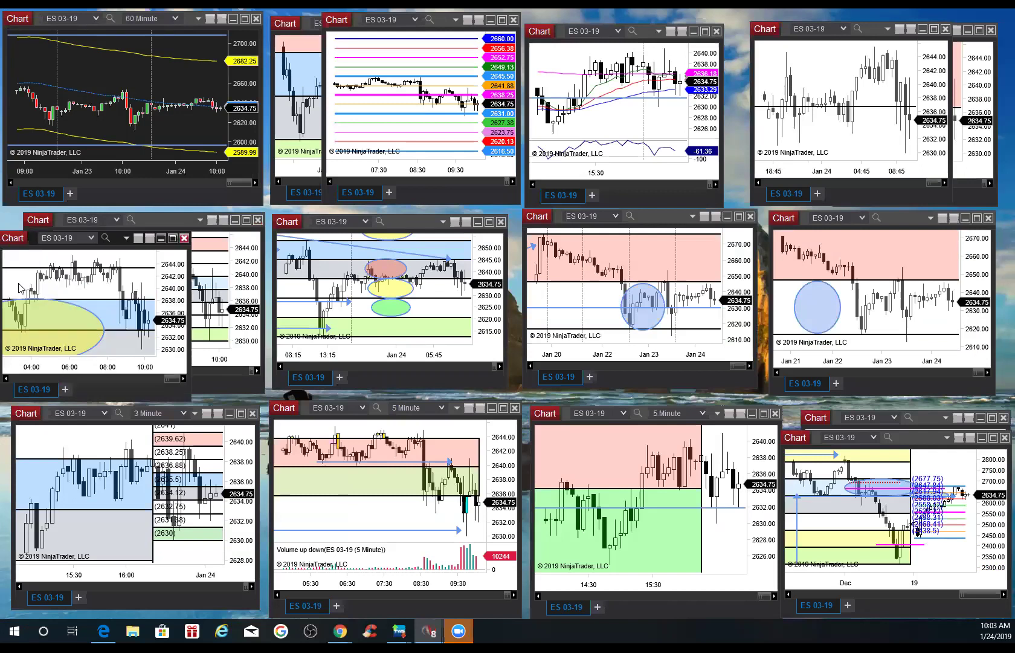
left_click(173, 238)
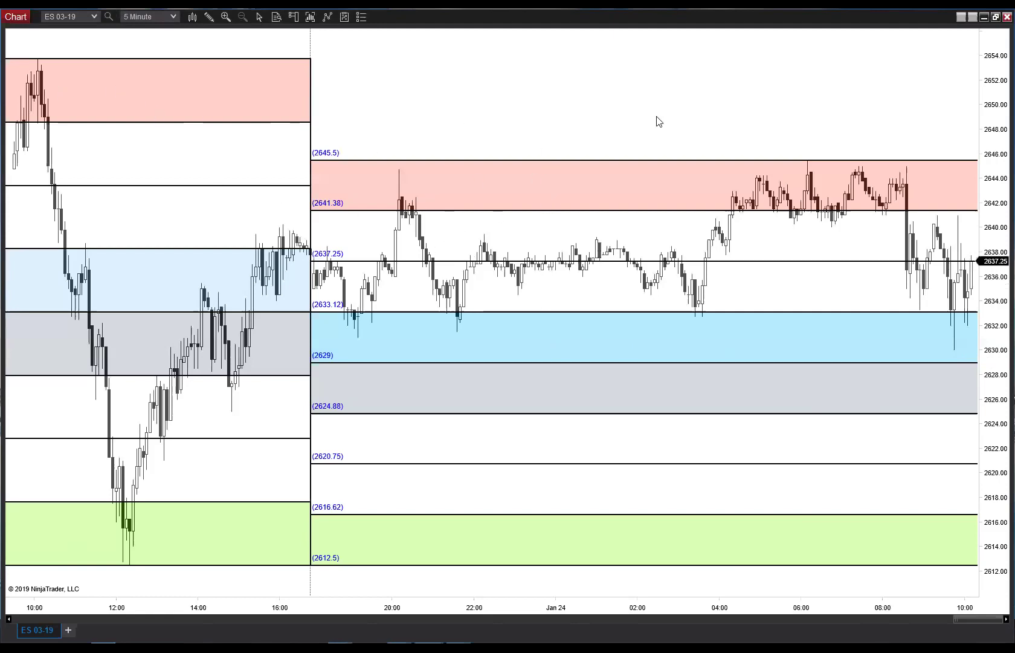
left_click(1007, 17)
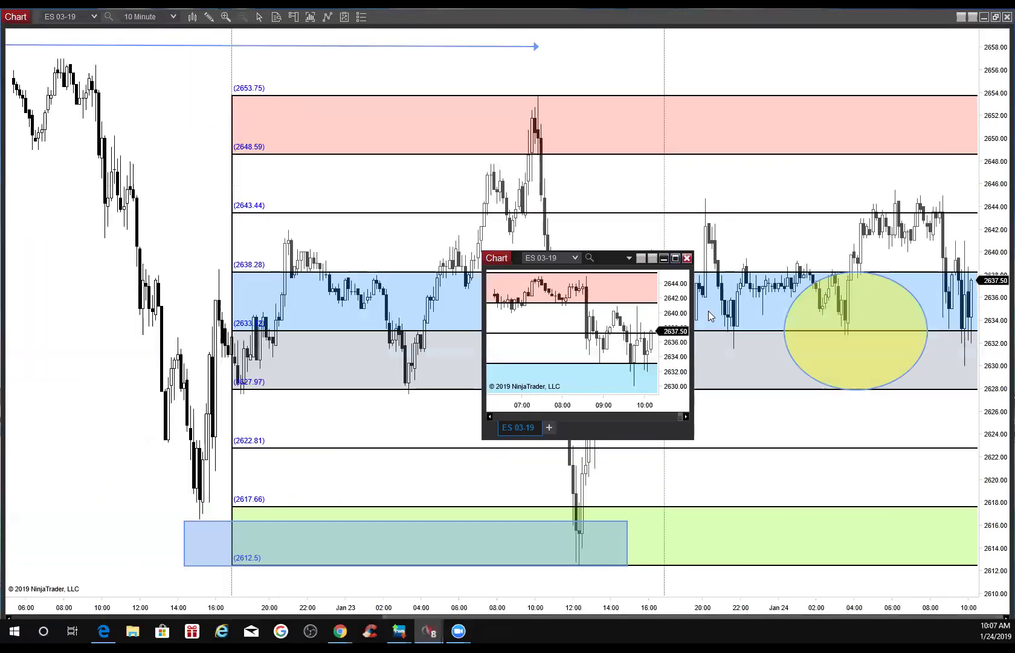
- Bring the 10-minute chart forward and reposition the small ES 03-19 chart, stretching it much taller
left_click_drag(521, 261, 633, 261)
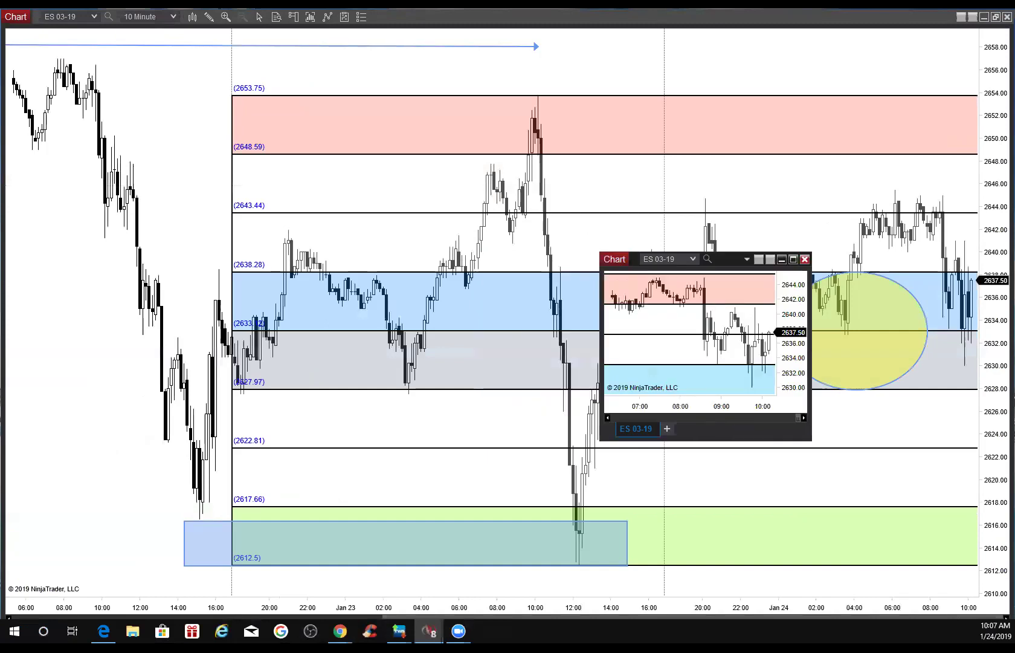
left_click(997, 292)
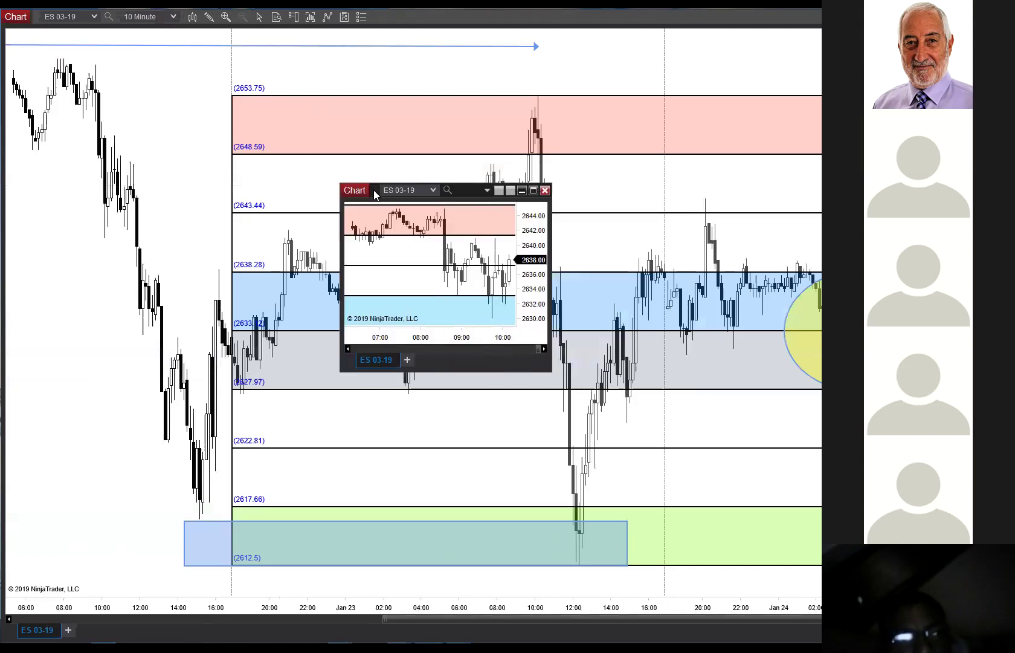
left_click_drag(374, 190, 357, 195)
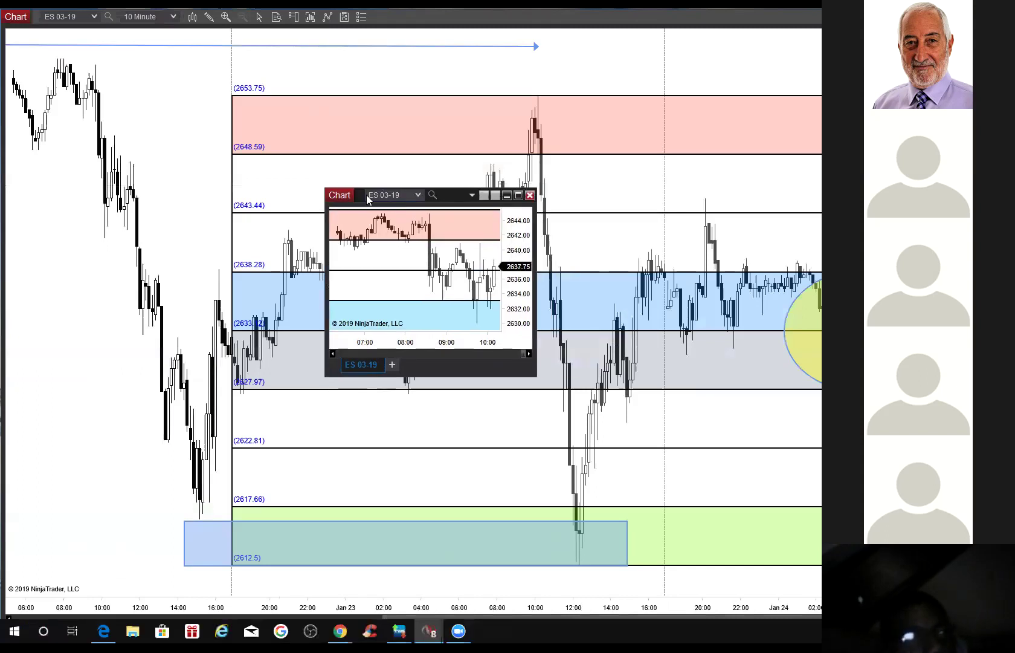
left_click_drag(359, 190, 349, 50)
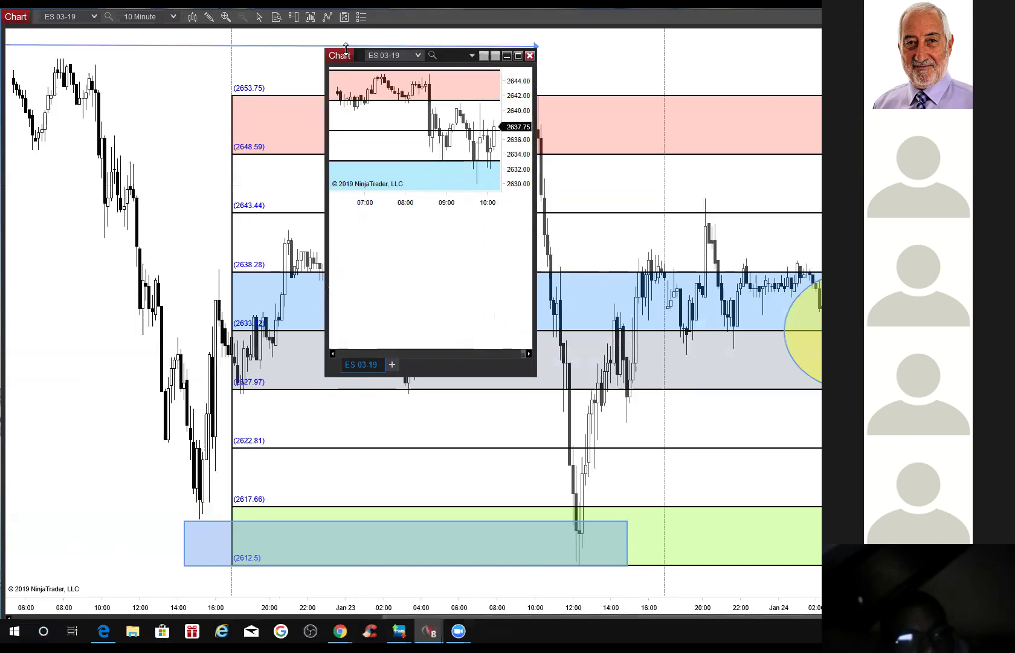
- Stretch the floating 5-minute ES 03-19 chart's left edge far left and its bottom edge down
left_click_drag(326, 230, 112, 230)
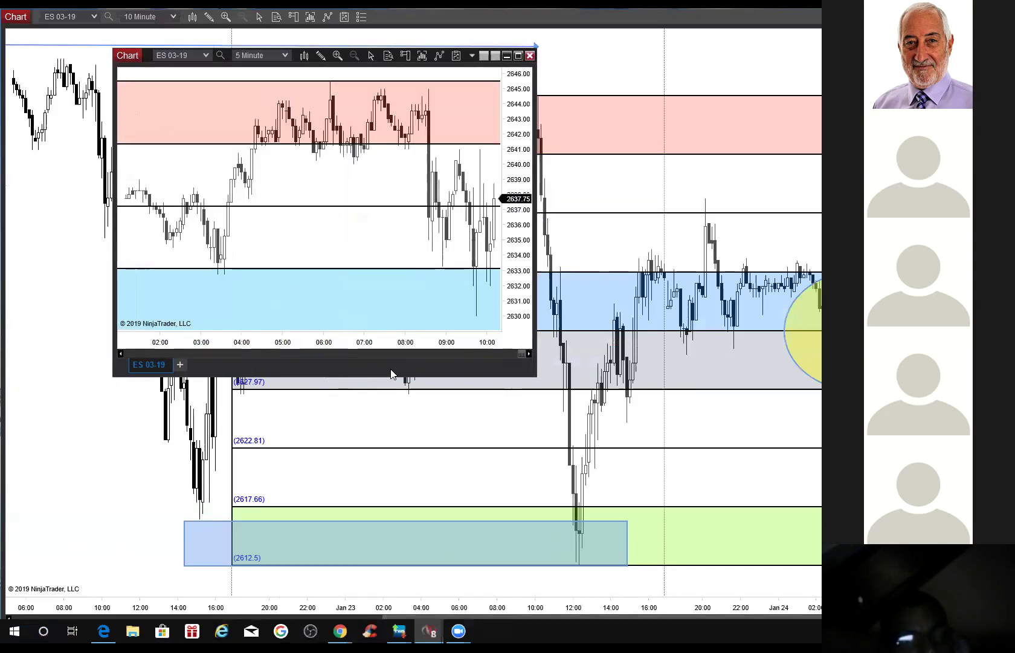
left_click_drag(392, 376, 372, 593)
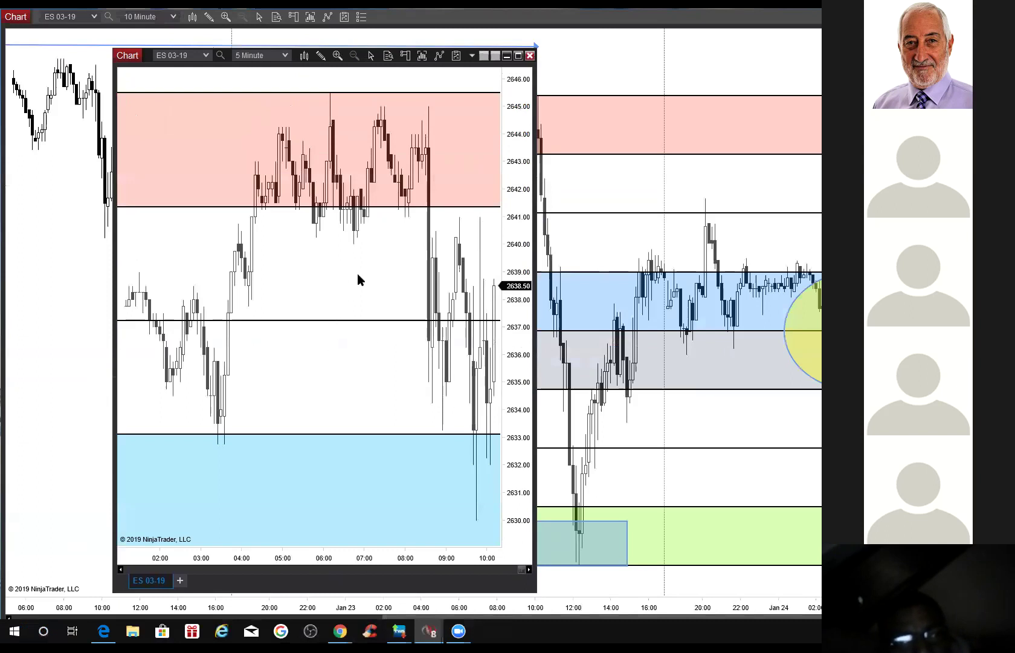
- Switch the small chart to 10 Minute bars and make it slightly taller
left_click(287, 55)
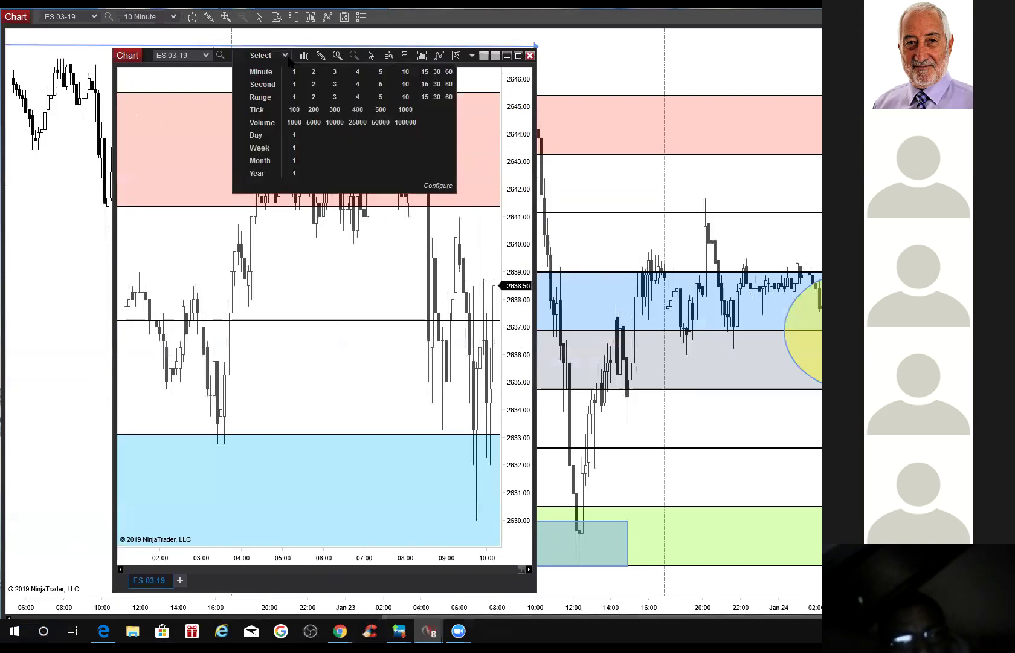
left_click(405, 72)
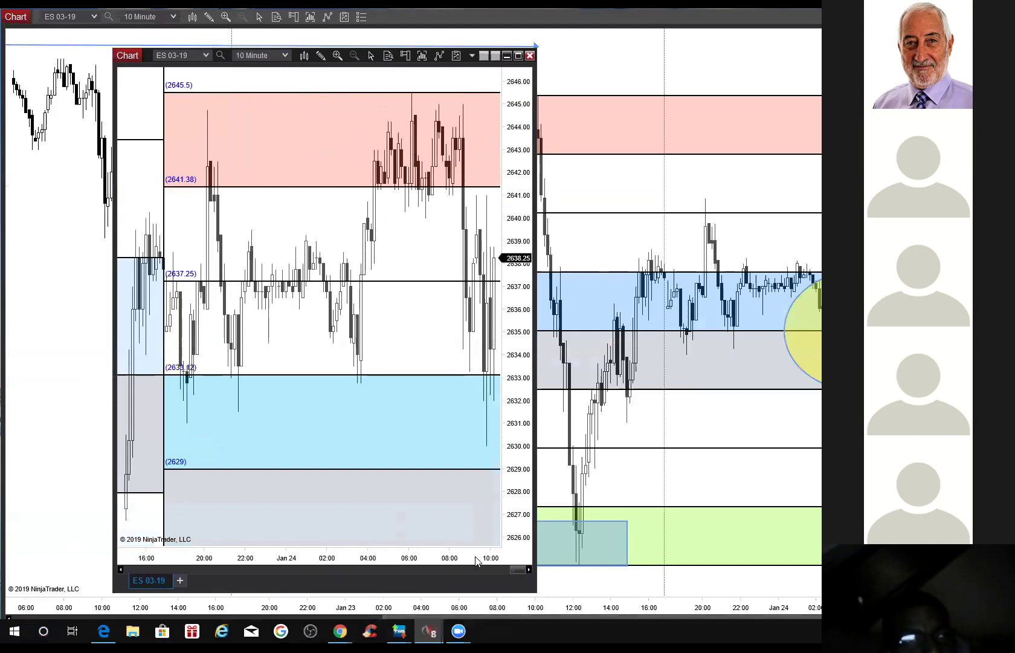
left_click_drag(478, 595, 479, 615)
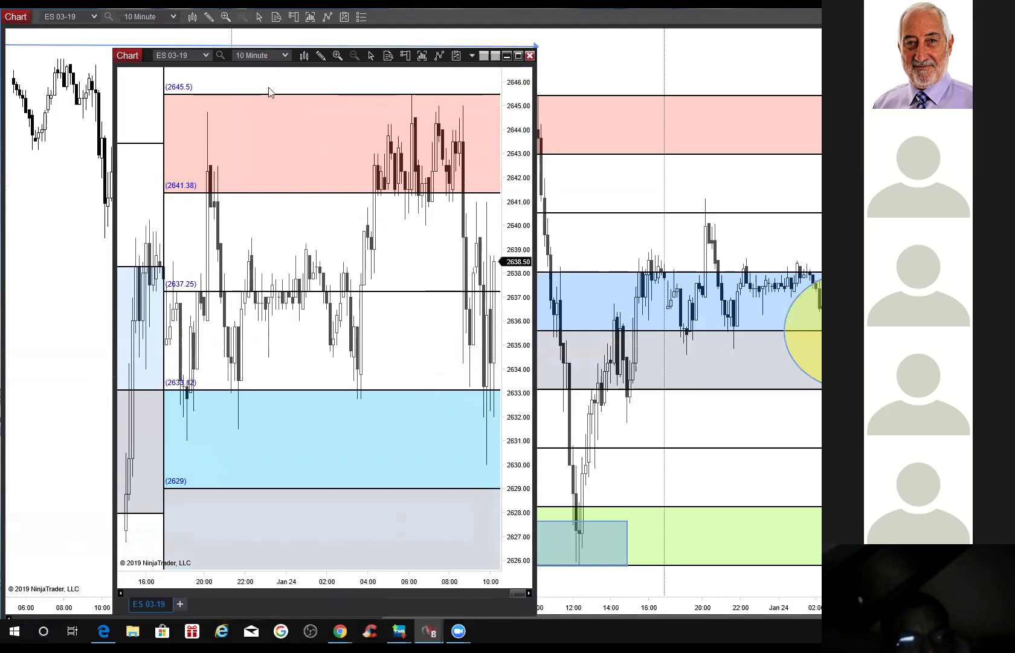
- Change the chart to 15-minute bars and widen it leftward to show more history
left_click(275, 57)
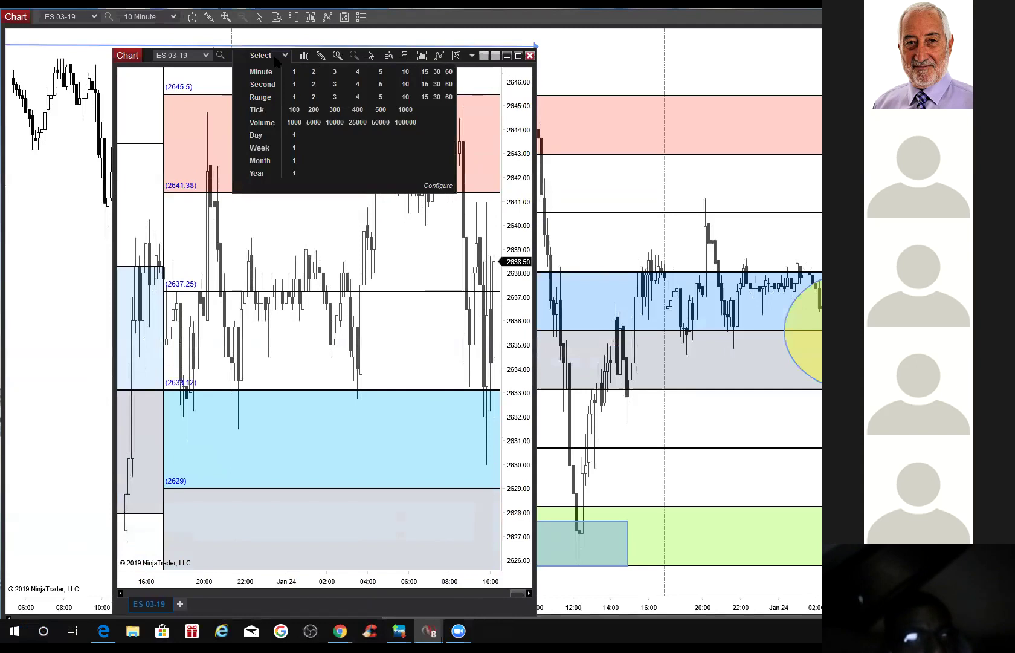
left_click(425, 71)
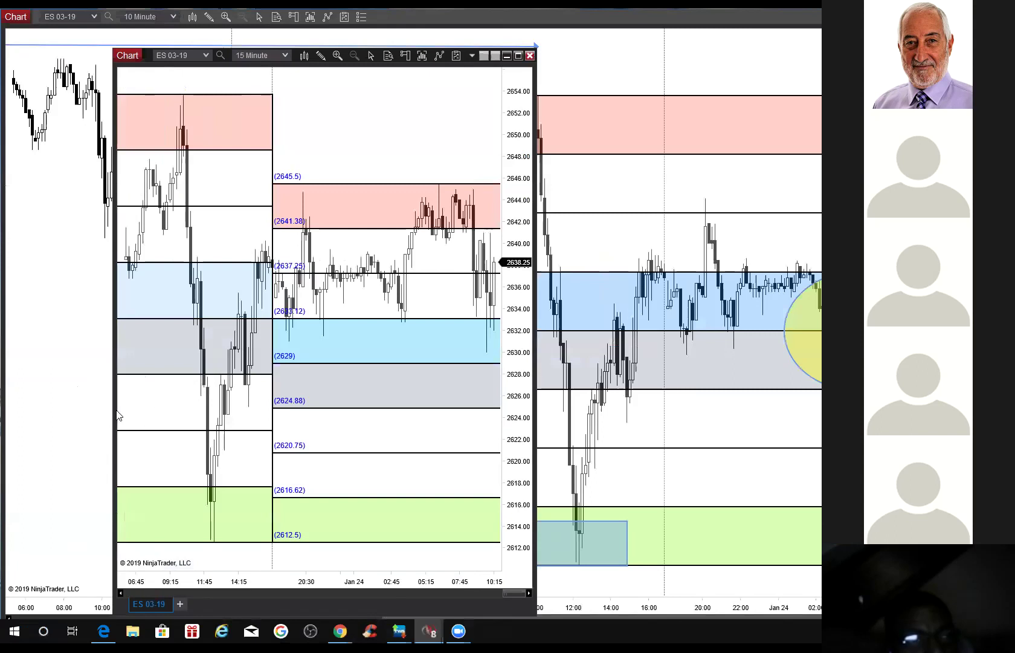
left_click_drag(114, 408, 6, 407)
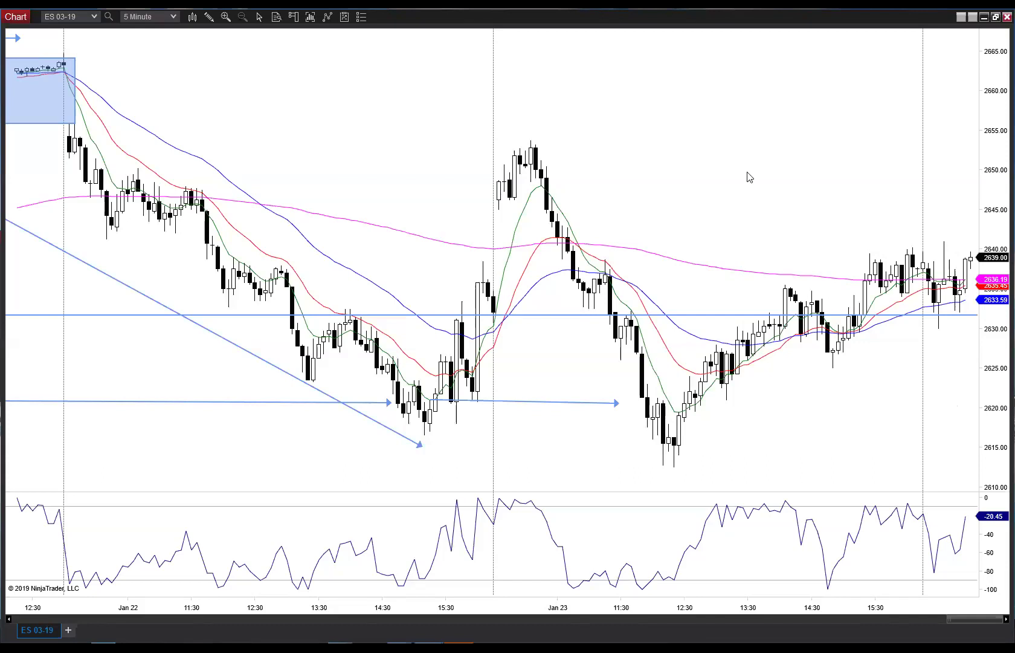
- Draw a rising arrow line across the recent highs on the 5-minute chart
left_click(208, 16)
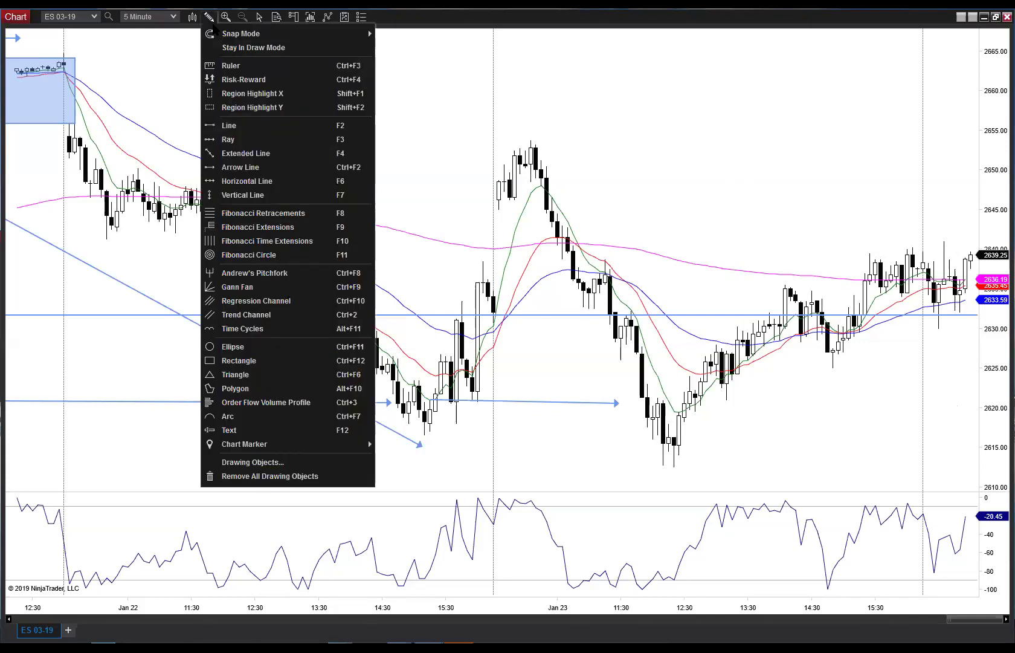
left_click(251, 167)
left_click(859, 256)
left_click(944, 239)
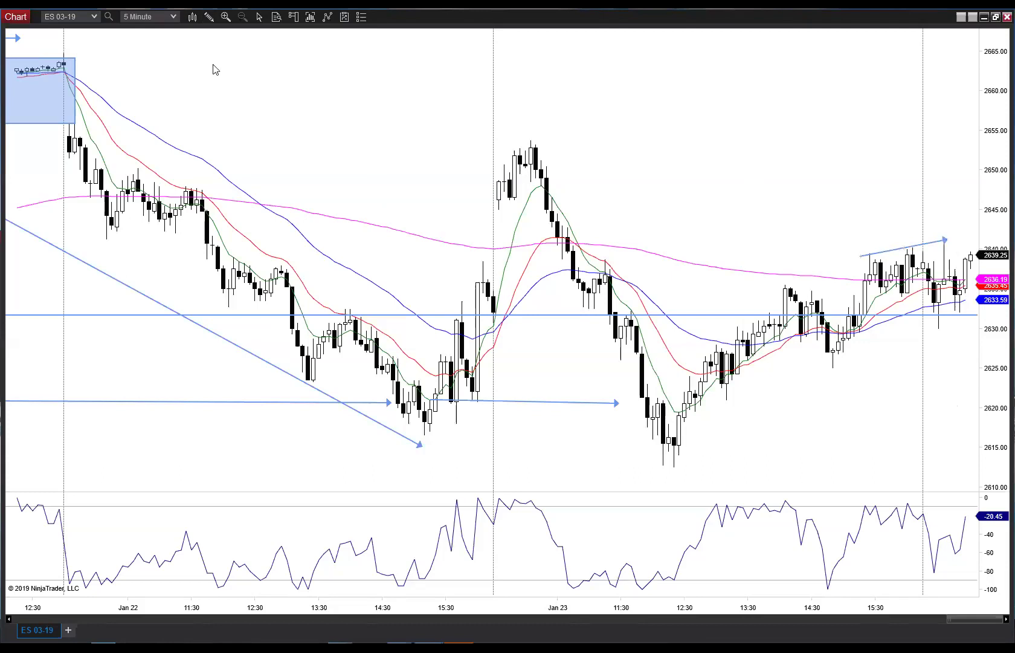
- Draw a second arrow line sloping down to the right over the latest bars
left_click(208, 17)
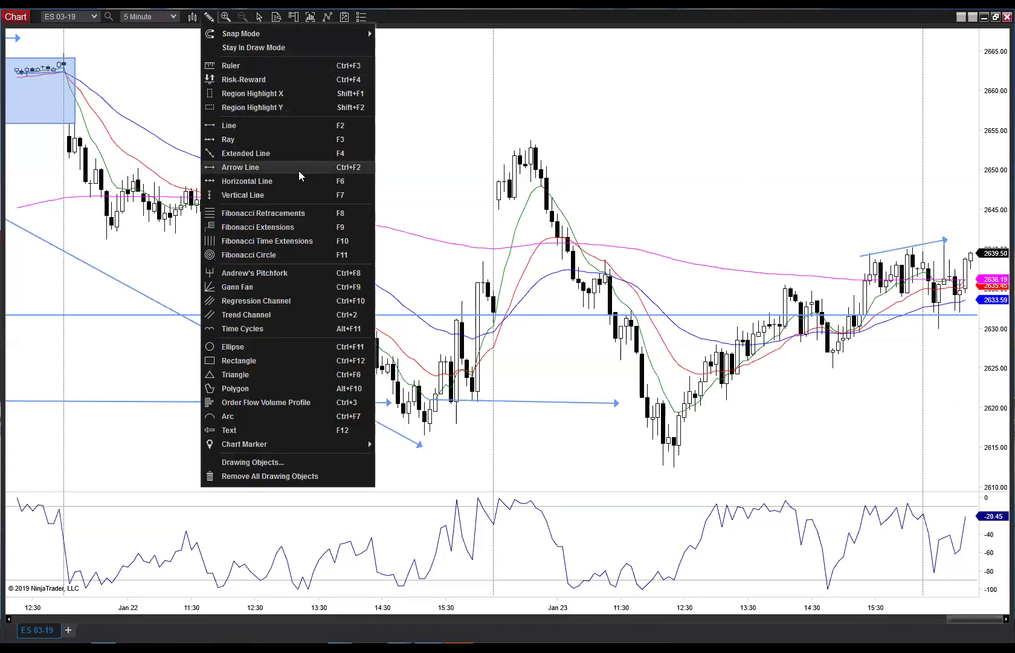
left_click(272, 169)
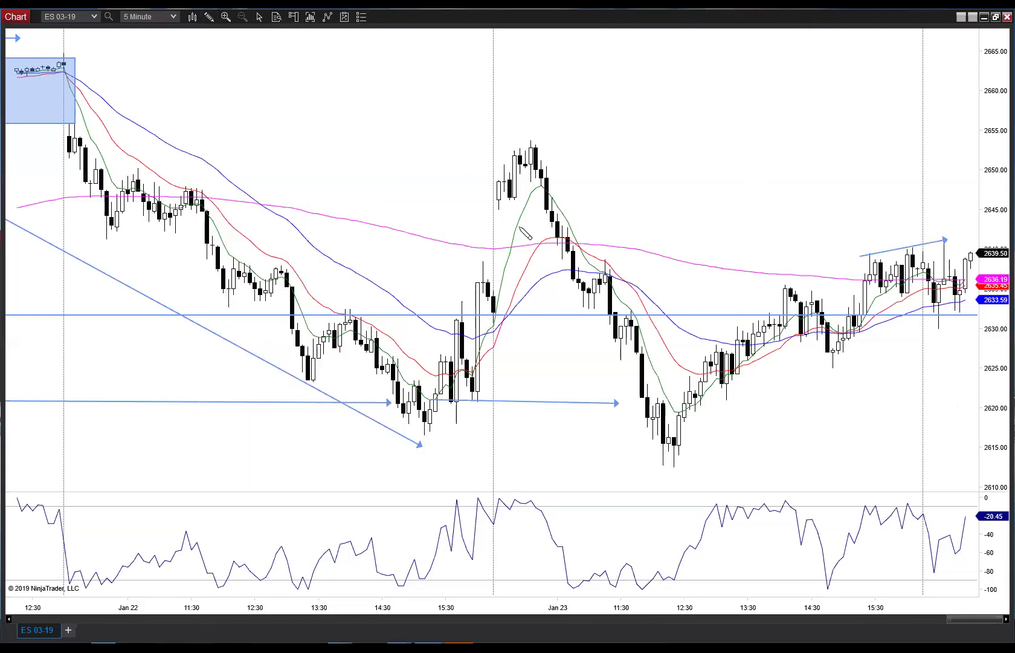
left_click(849, 277)
left_click(950, 334)
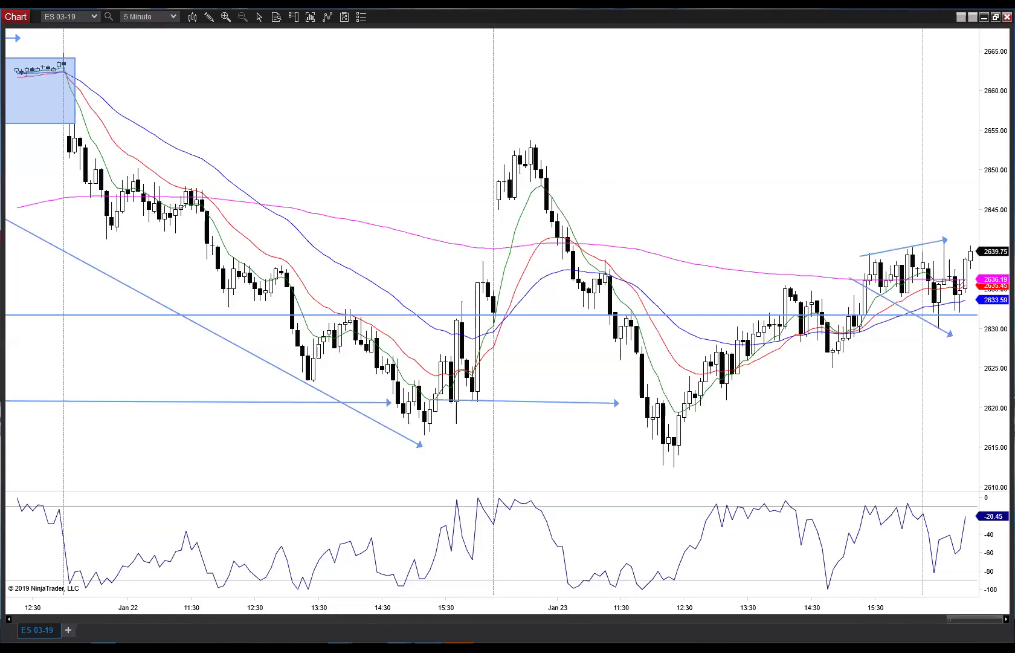
left_click(996, 16)
- Restore the 5-minute chart and maximize the 30-minute ES 03-19 chart
left_click(996, 16)
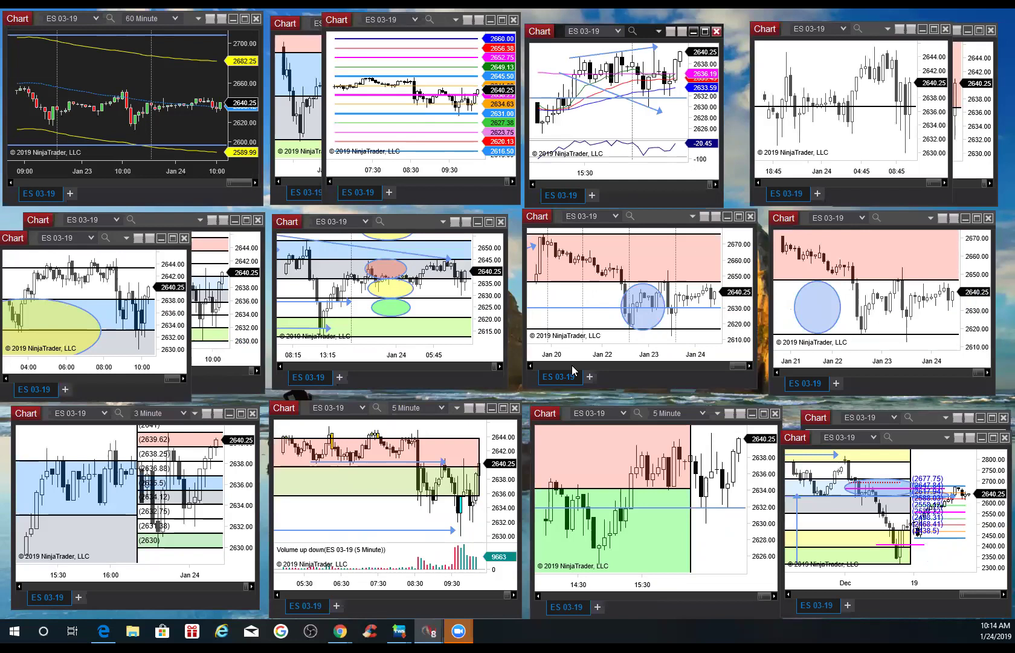
left_click(491, 222)
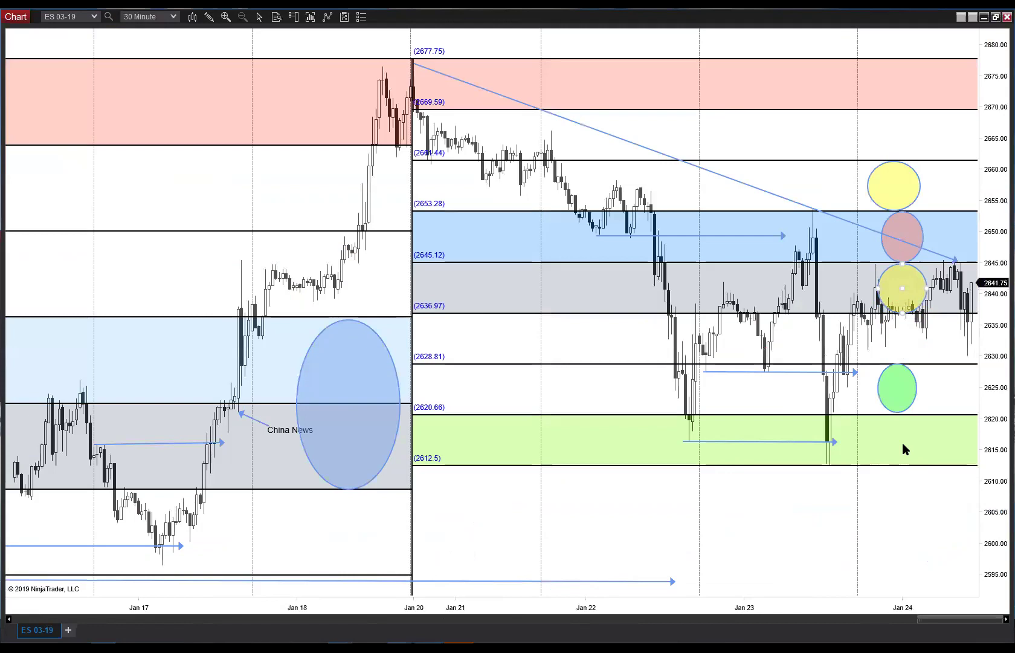
- Move the green ellipse on the 30-minute chart up under the lower yellow ellipse, leaving nothing selected
left_click(903, 445)
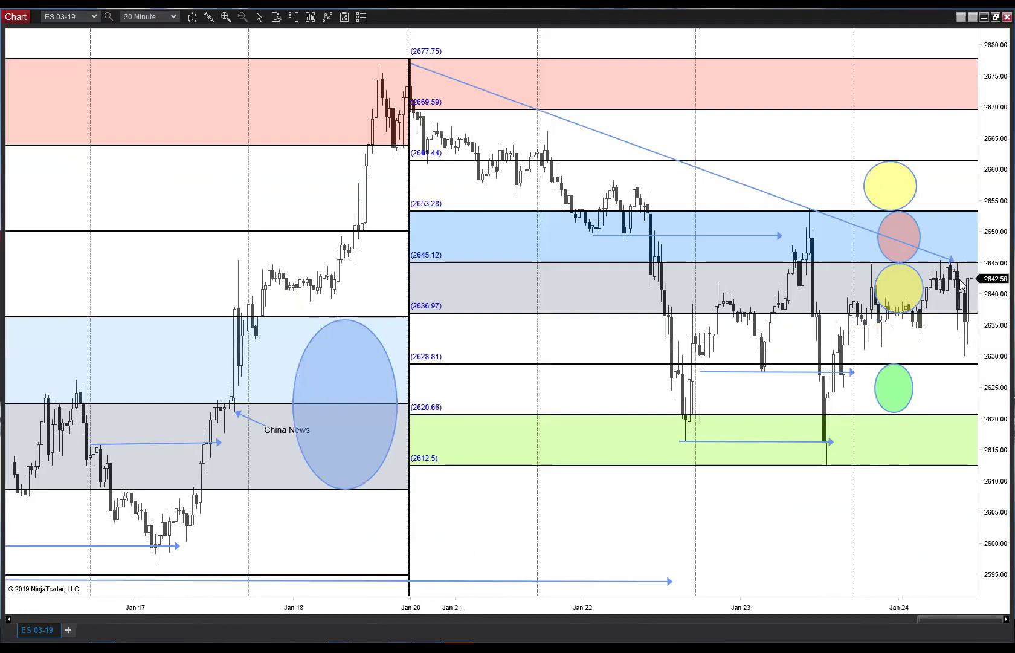
left_click_drag(894, 388, 899, 340)
left_click(961, 286)
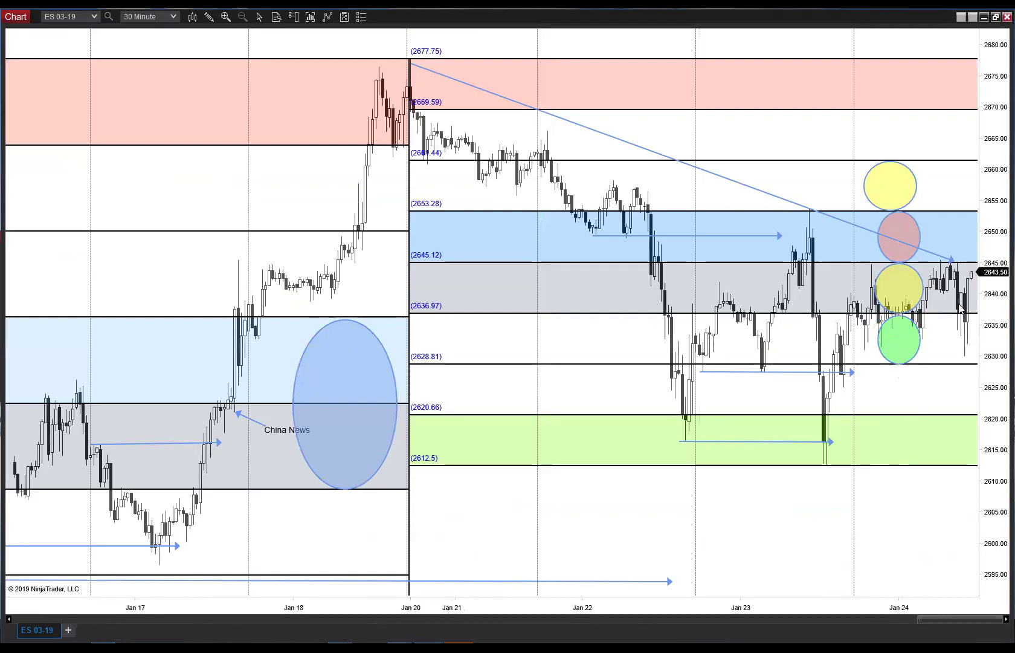
- Restore the 30-minute chart and maximize the 10-minute ES 03-19 chart
left_click(996, 17)
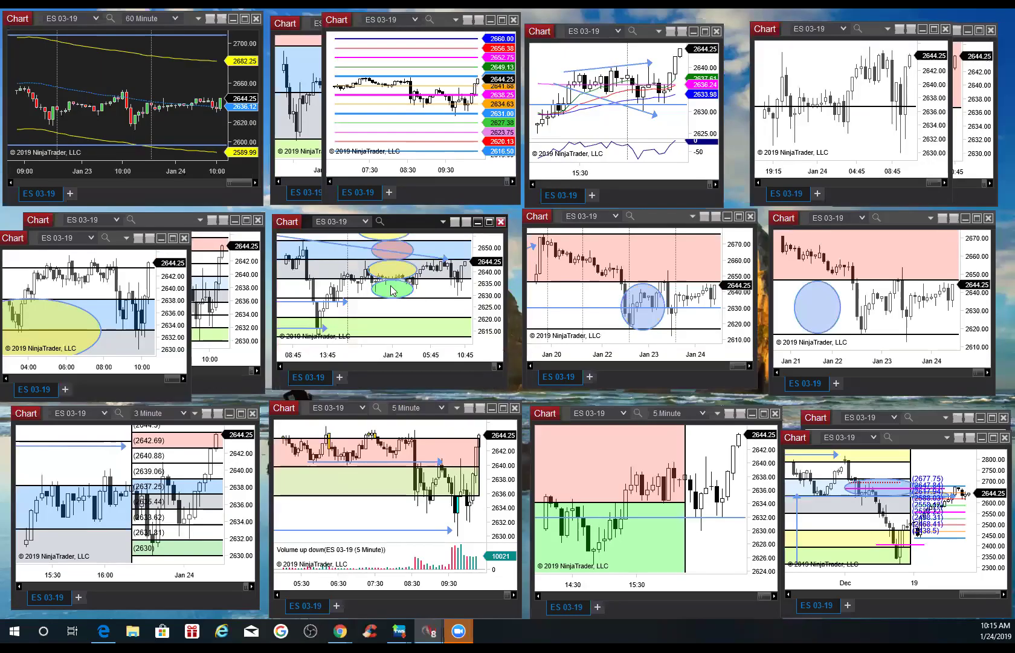
left_click(173, 238)
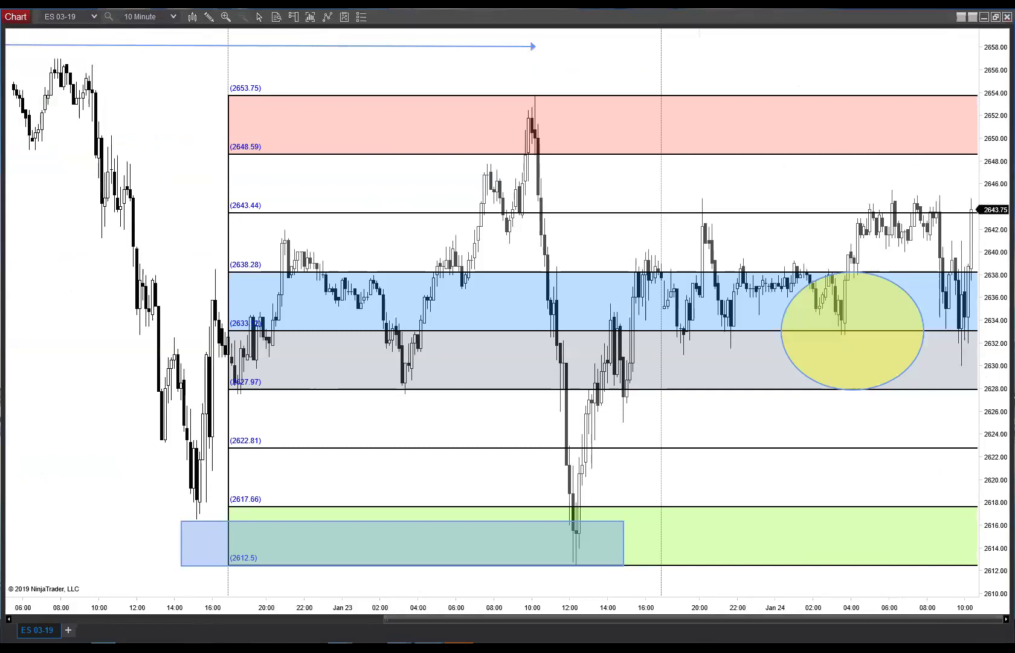
- Drag the small floating ES 03-19 chart window onto the full-screen 10-minute chart
left_click_drag(684, 380, 620, 363)
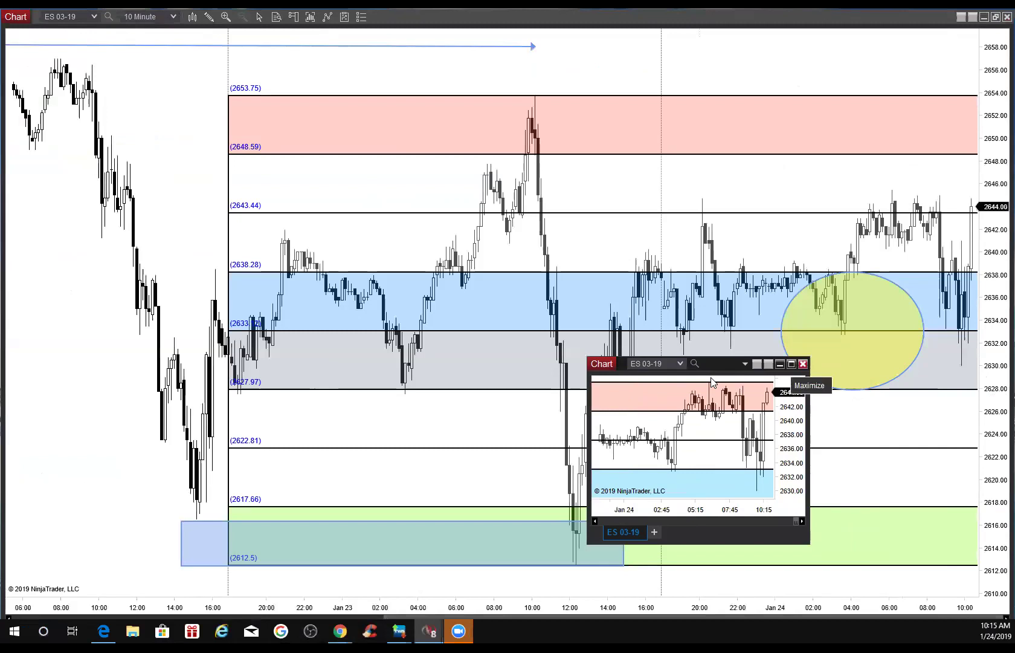
- Maximize the 15-minute ES 03-19 chart and draw a horizontal line at about 2648.6
left_click(791, 363)
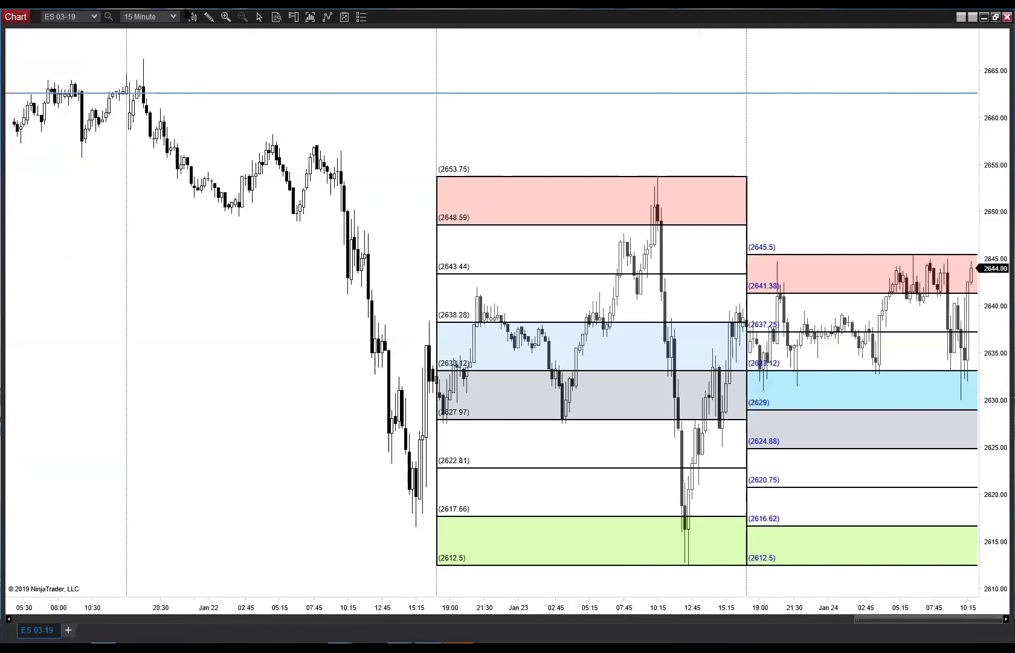
left_click(210, 18)
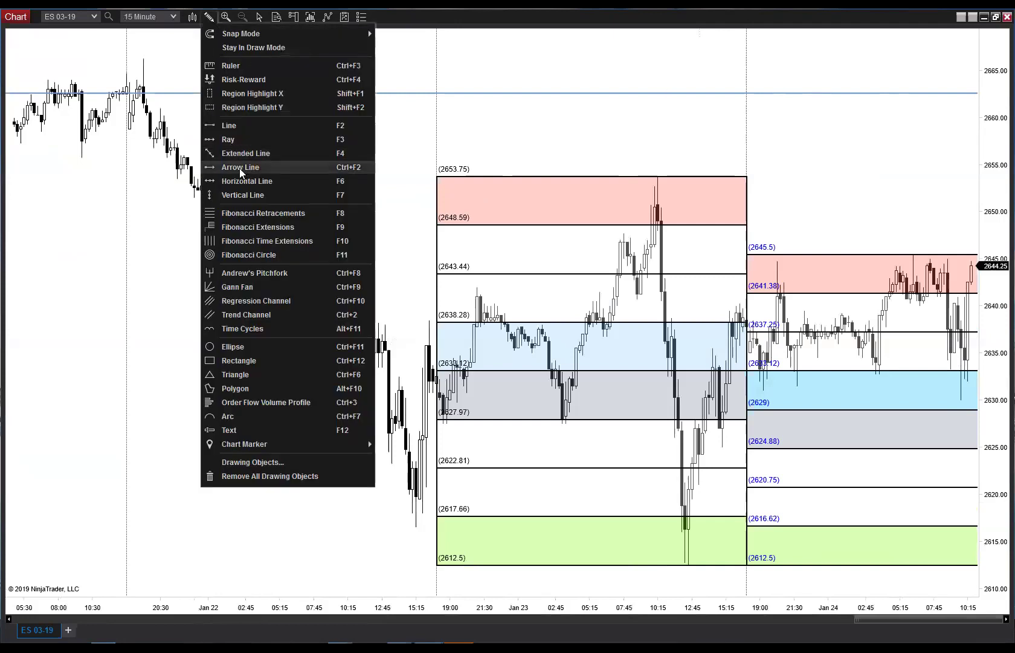
left_click(272, 181)
left_click(748, 200)
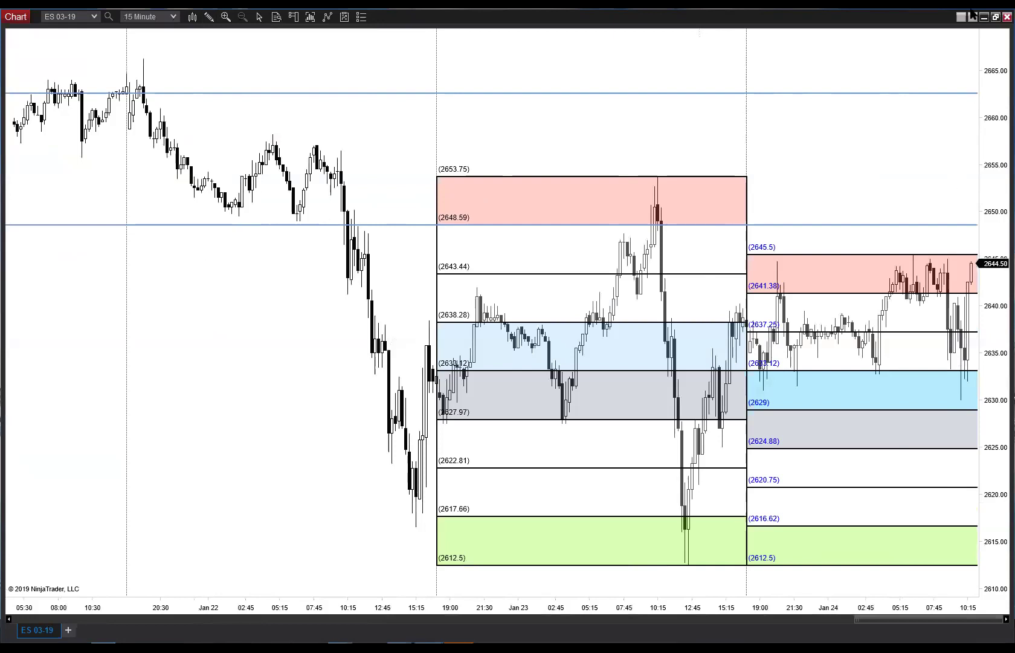
- Restore the 15-minute chart and drag it aside, restore the 10-minute chart, and maximize the 5-minute chart
left_click(996, 19)
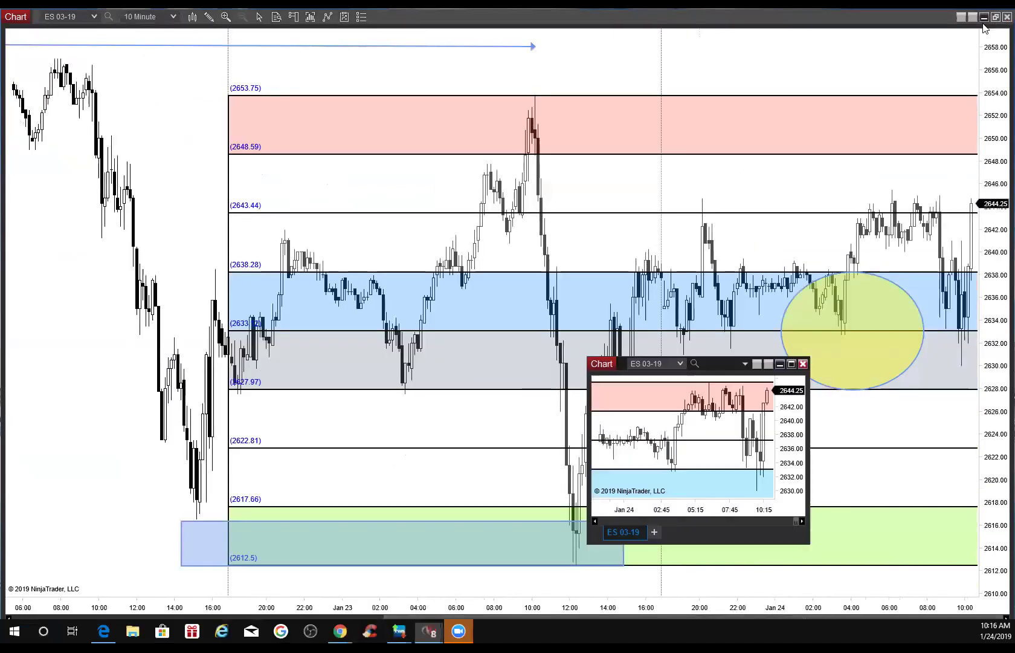
left_click_drag(623, 370, 1014, 370)
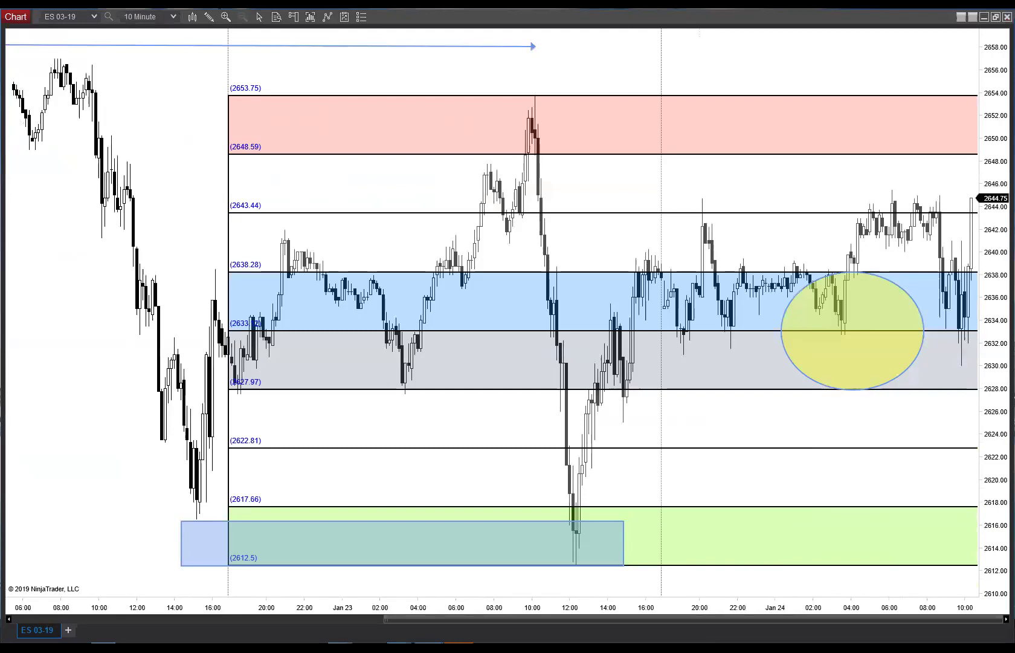
left_click(995, 17)
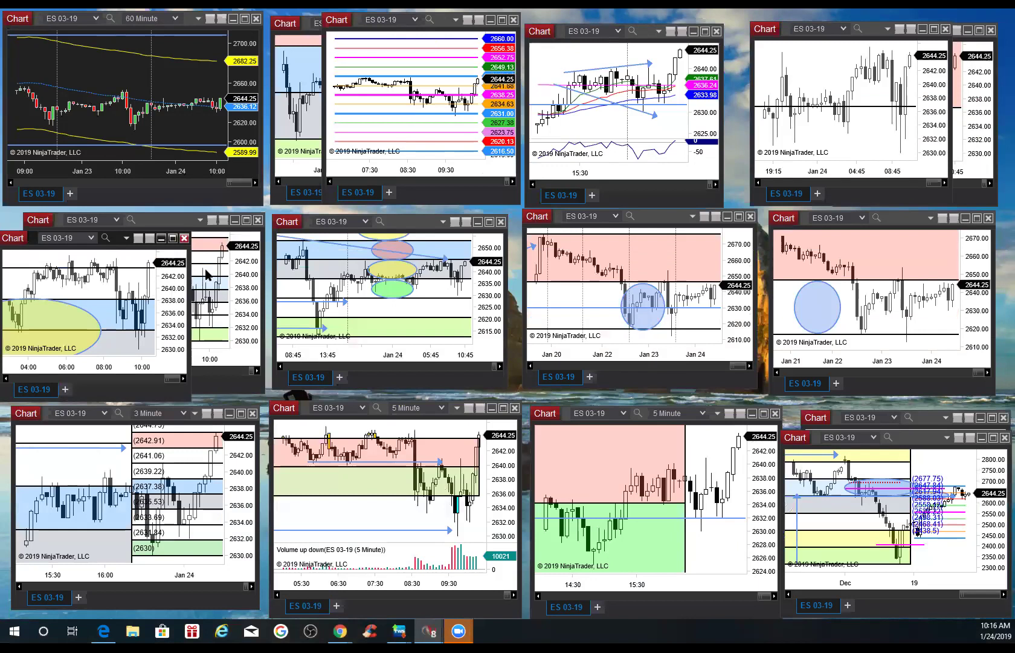
left_click(502, 409)
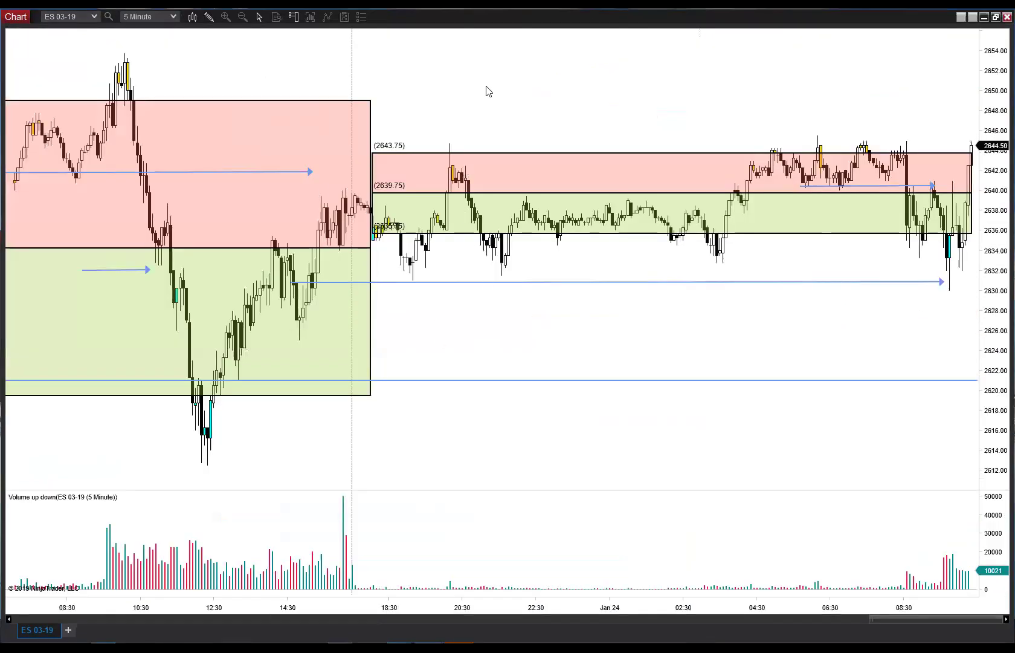
- Draw a horizontal line at about 2649 along the top of the left red zone
left_click(208, 17)
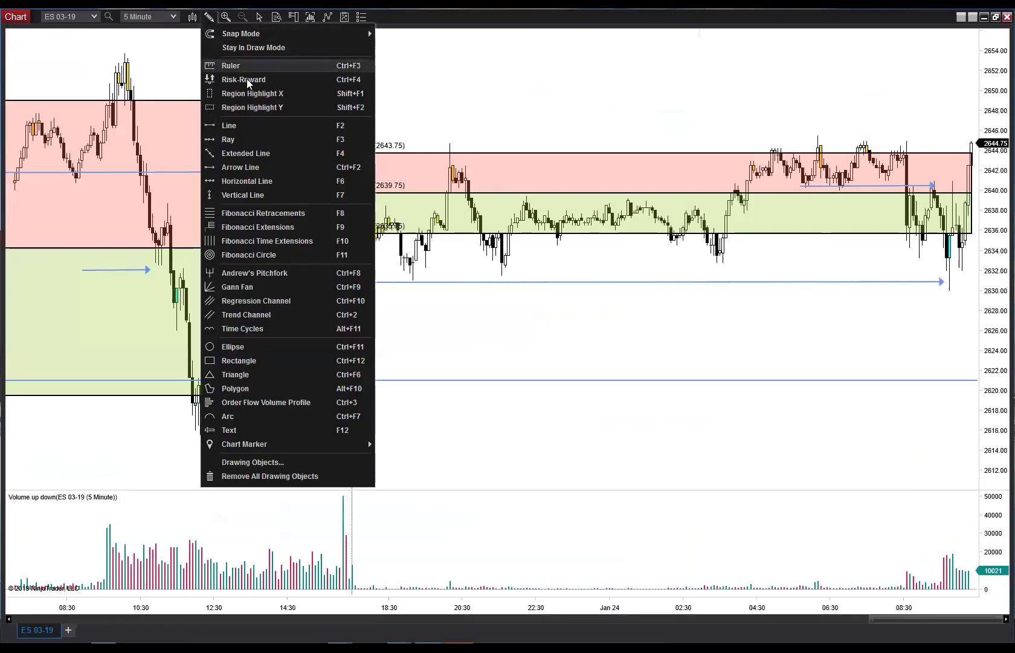
left_click(248, 181)
left_click(408, 101)
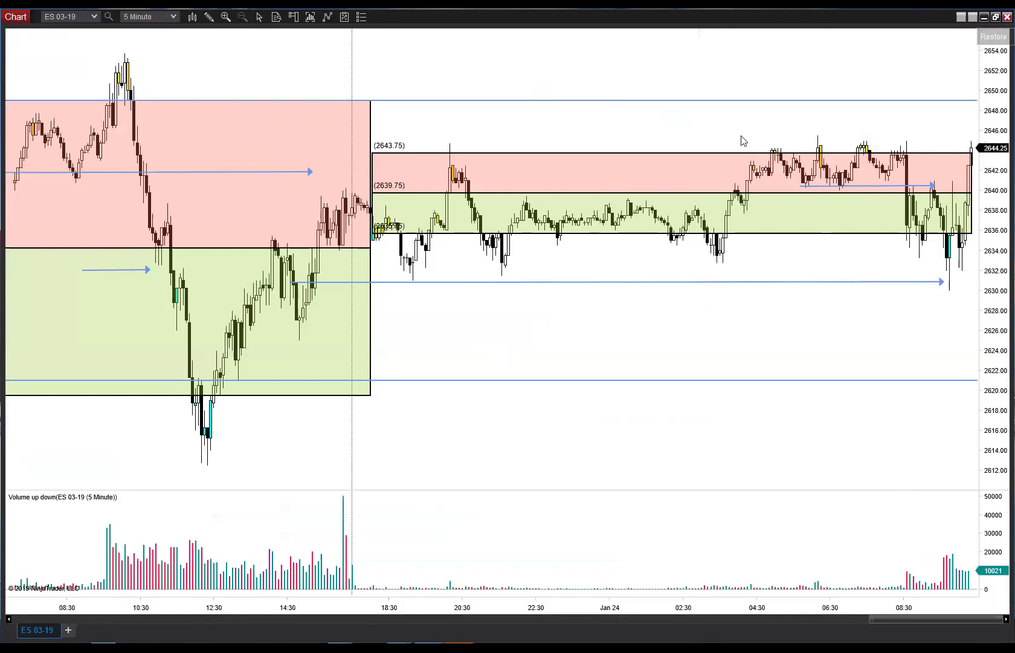
- Restore the 5-minute chart to its tile and maximize the 3-minute chart
left_click(996, 17)
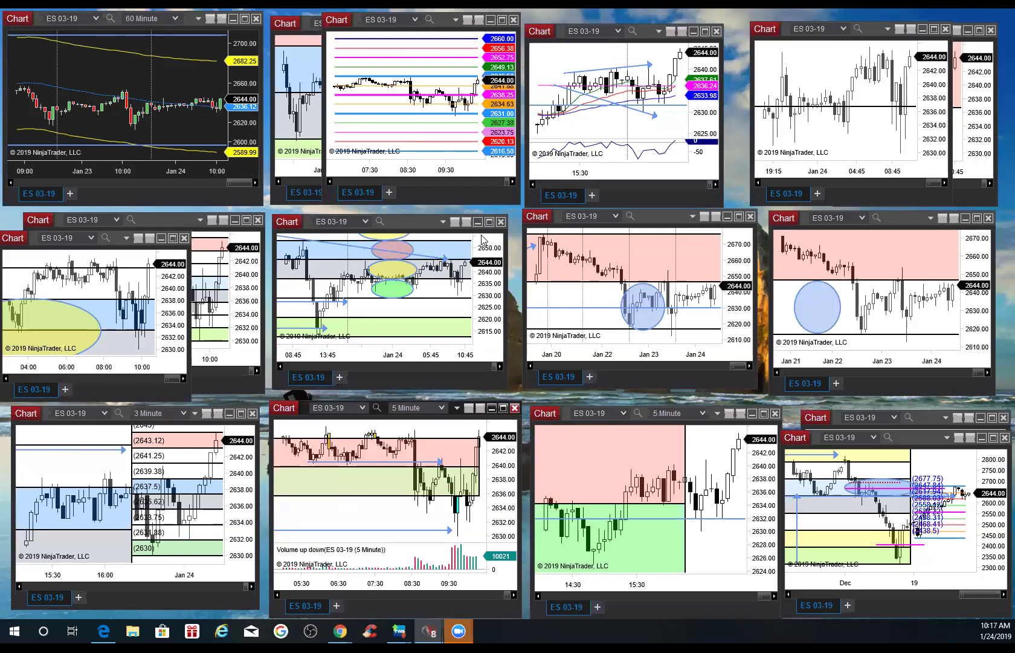
left_click(241, 413)
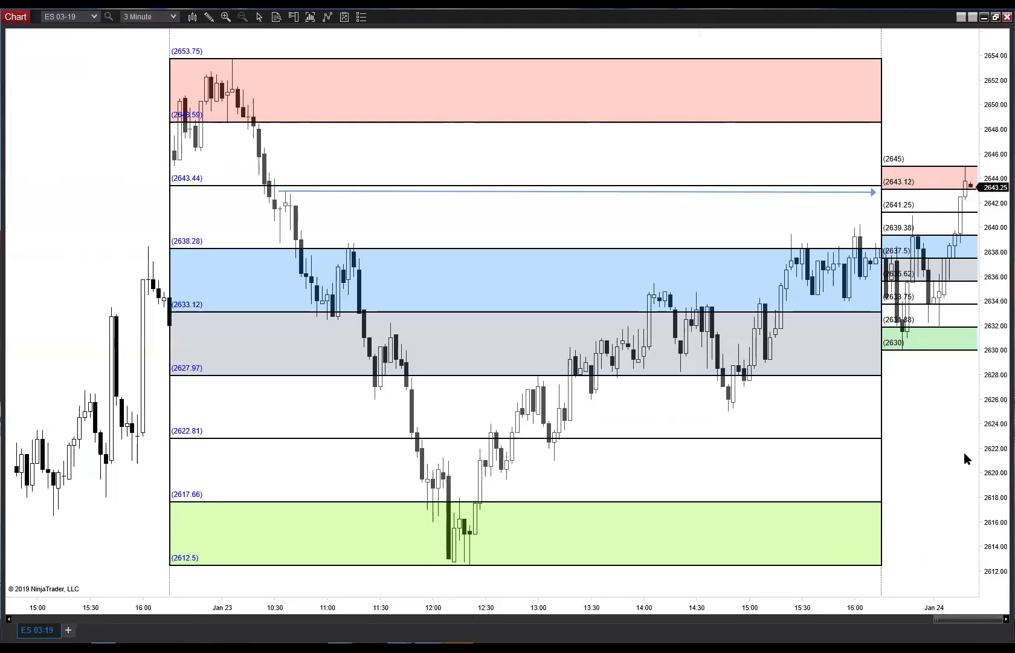
- Restore the 3-minute chart and maximize the top-centre 5-minute moving-average chart
left_click(996, 18)
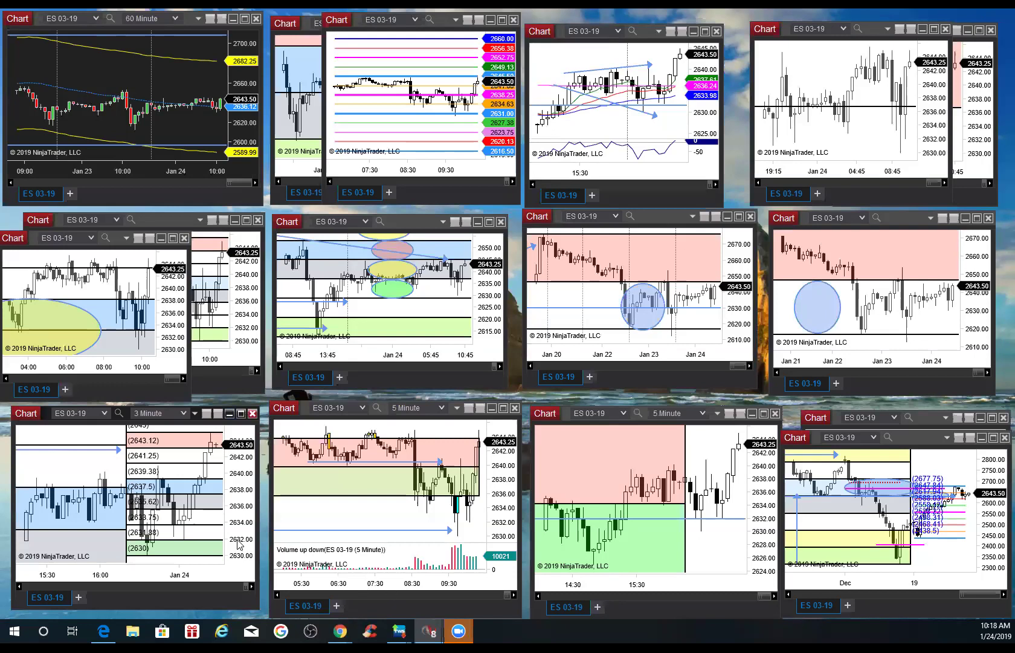
left_click(705, 31)
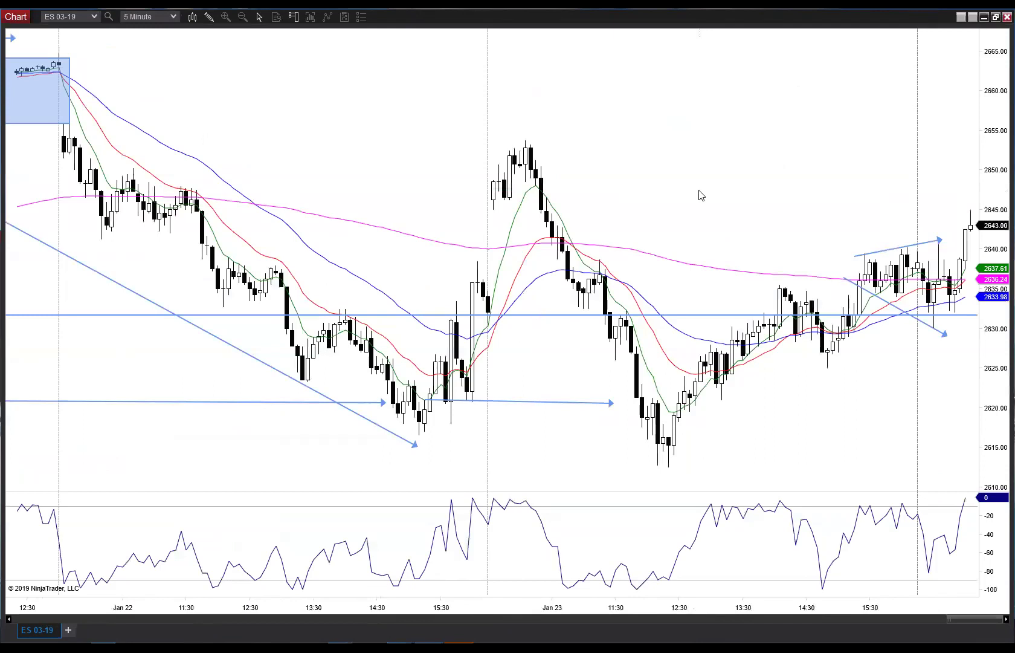
- Move the blue arrow line to the Jan 23 high near 2645 and level it to the latest bars
left_click_drag(701, 195, 964, 215)
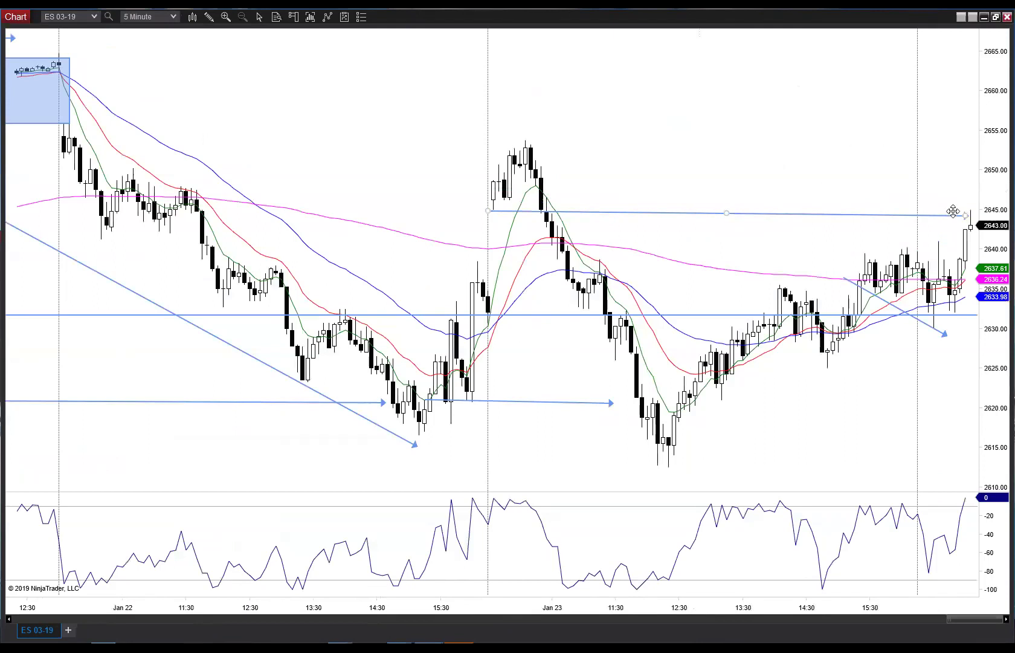
left_click_drag(962, 216, 961, 213)
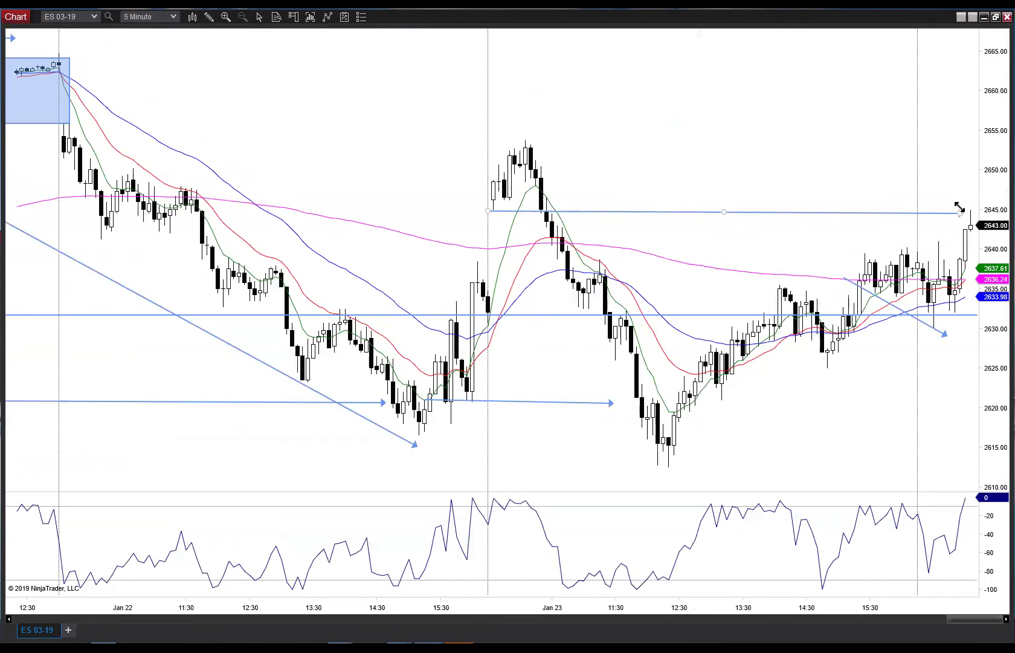
left_click(901, 182)
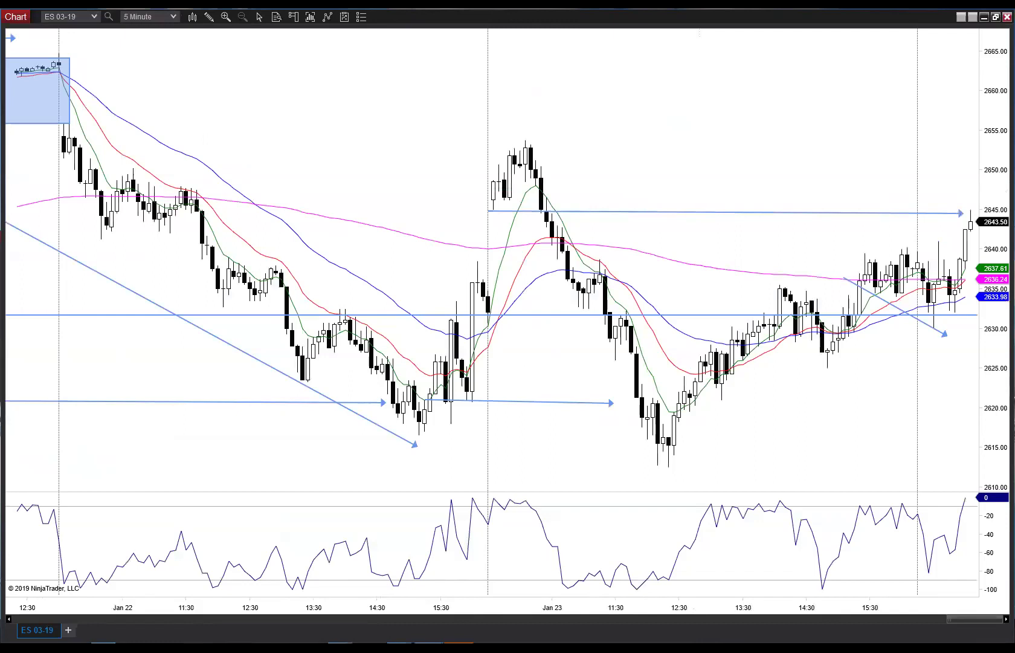
type("10")
key("Return")
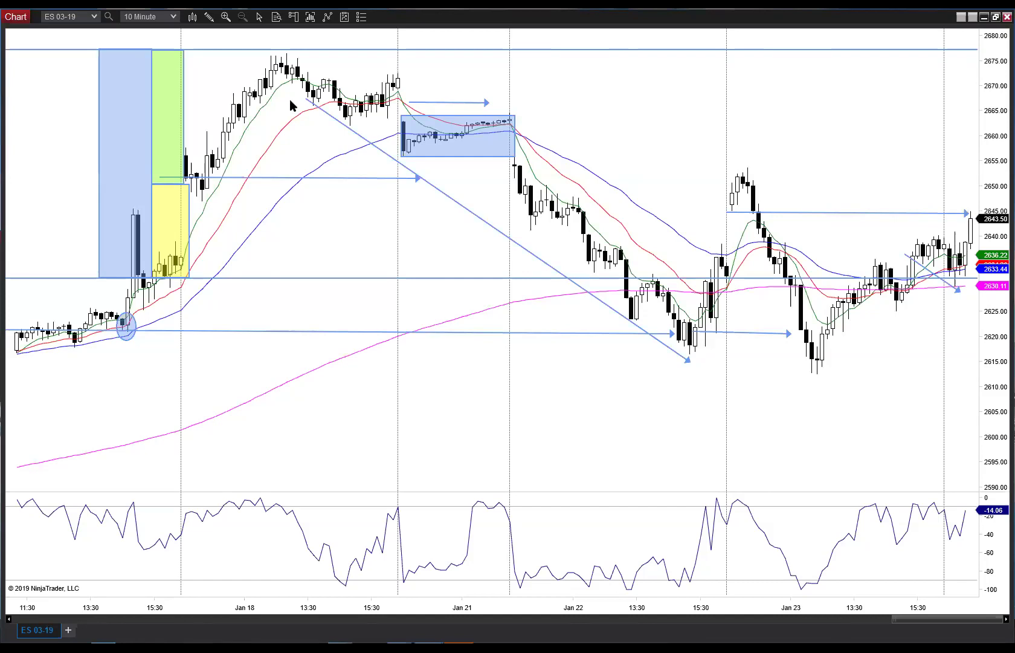
left_click(174, 19)
left_click(312, 33)
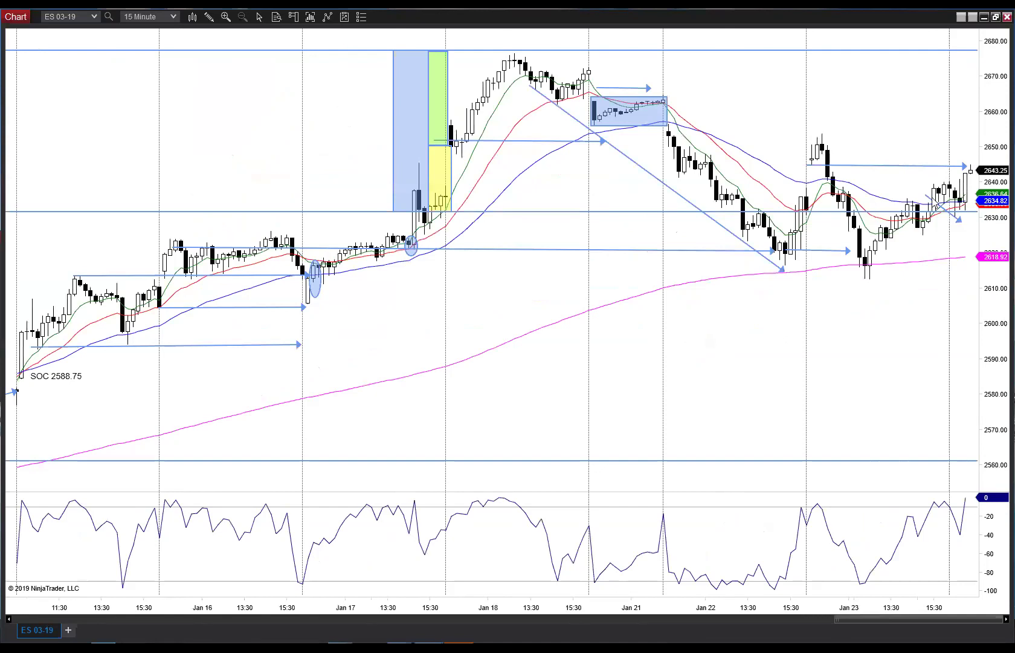
left_click(174, 16)
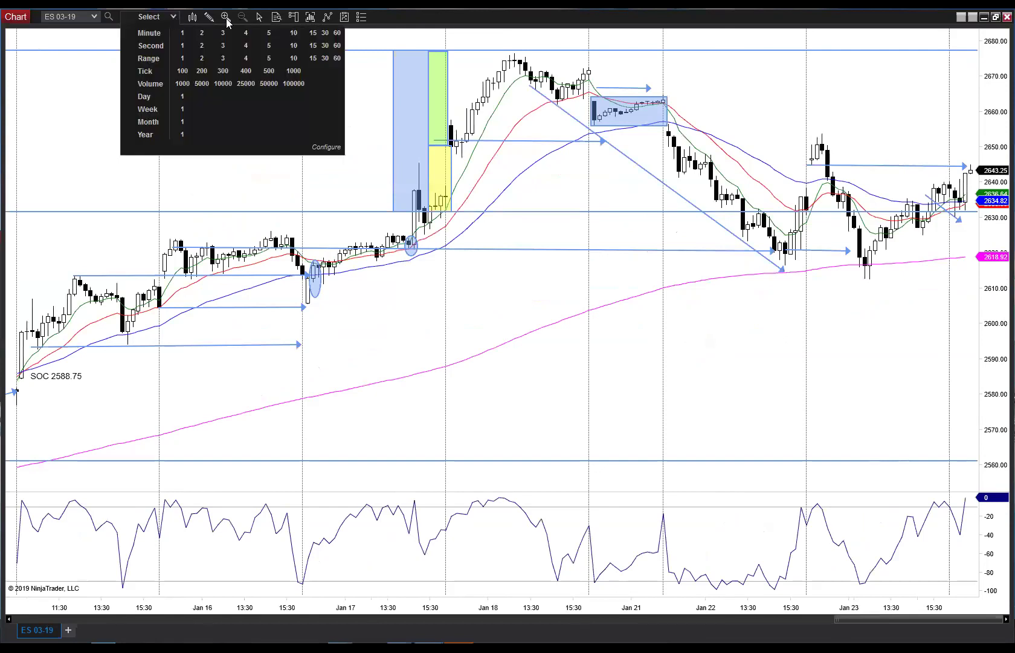
left_click(268, 35)
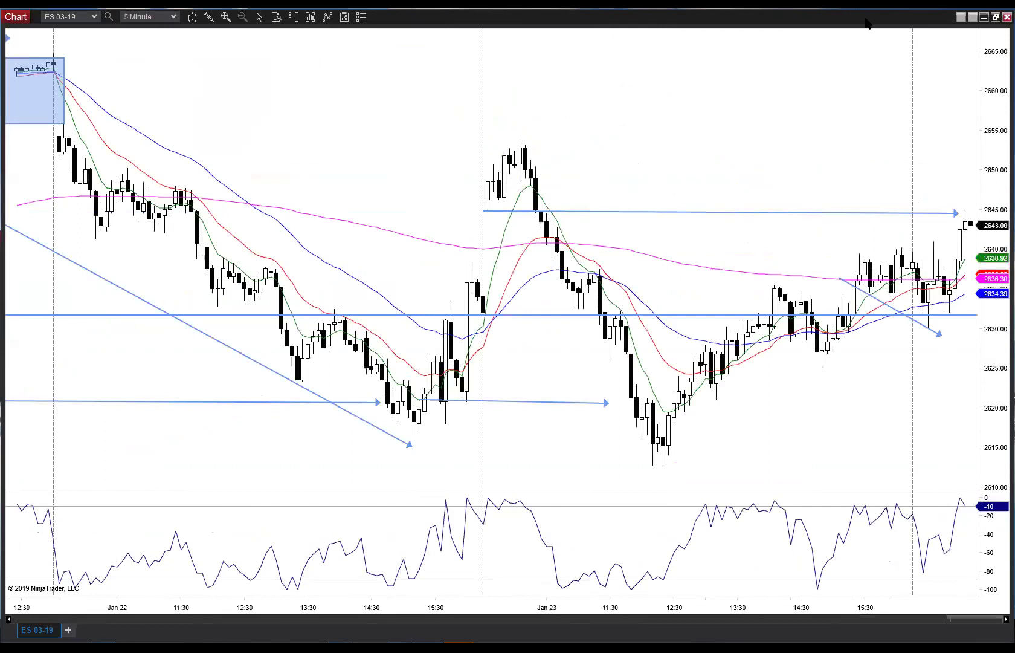
- Restore the maximized 5-minute chart back into its grid tile
left_click(995, 17)
left_click(995, 19)
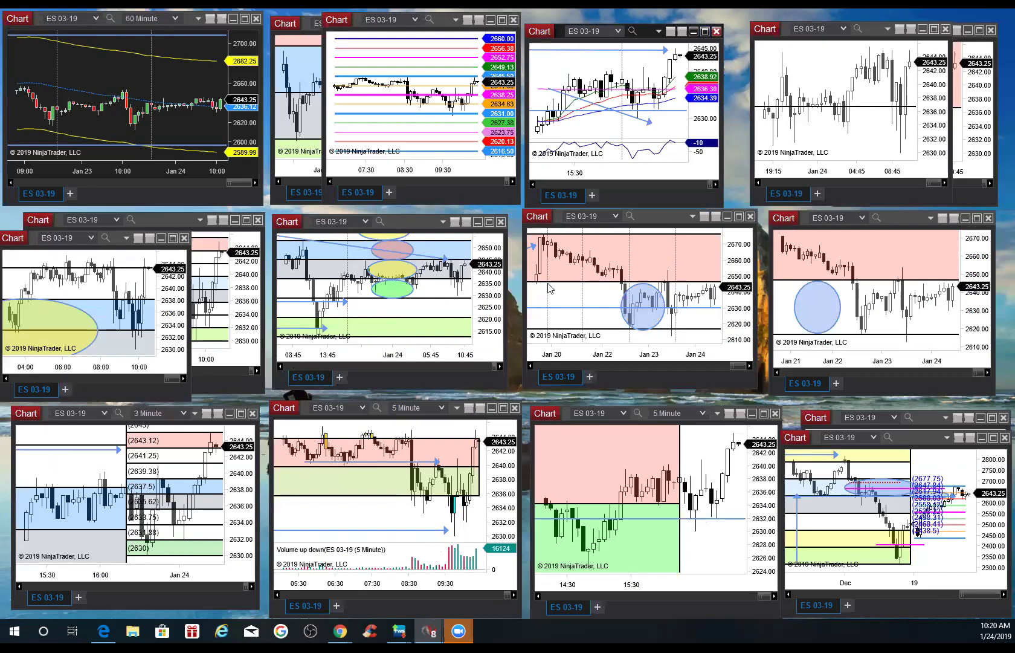
- Maximize the 10-minute chart showing the shaded zones and yellow ellipse
left_click(172, 239)
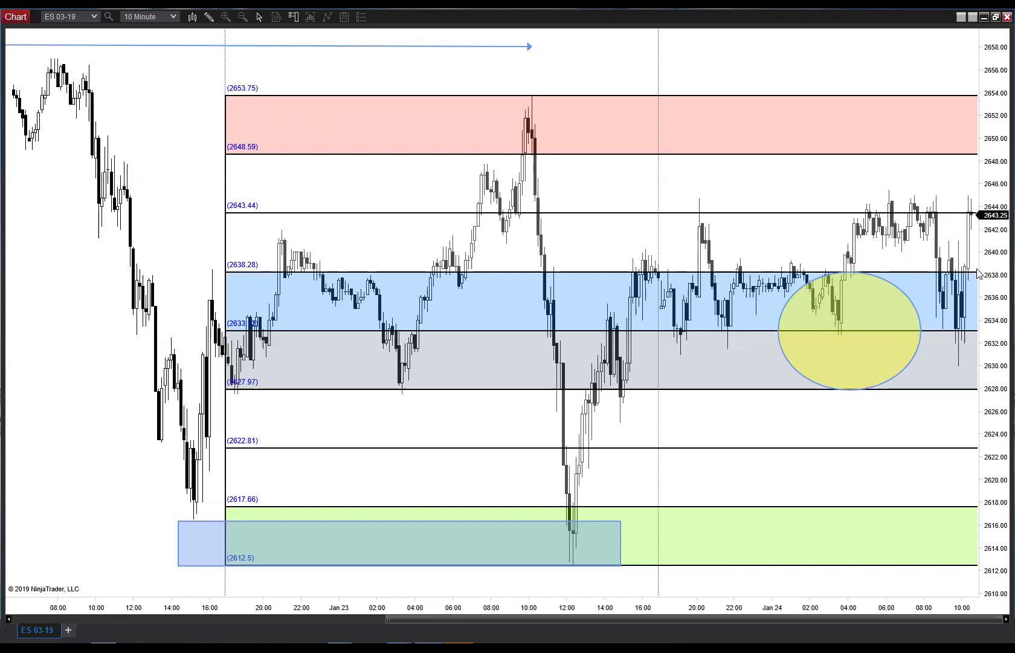
- Restore the 10-minute chart back into its grid tile
left_click(995, 17)
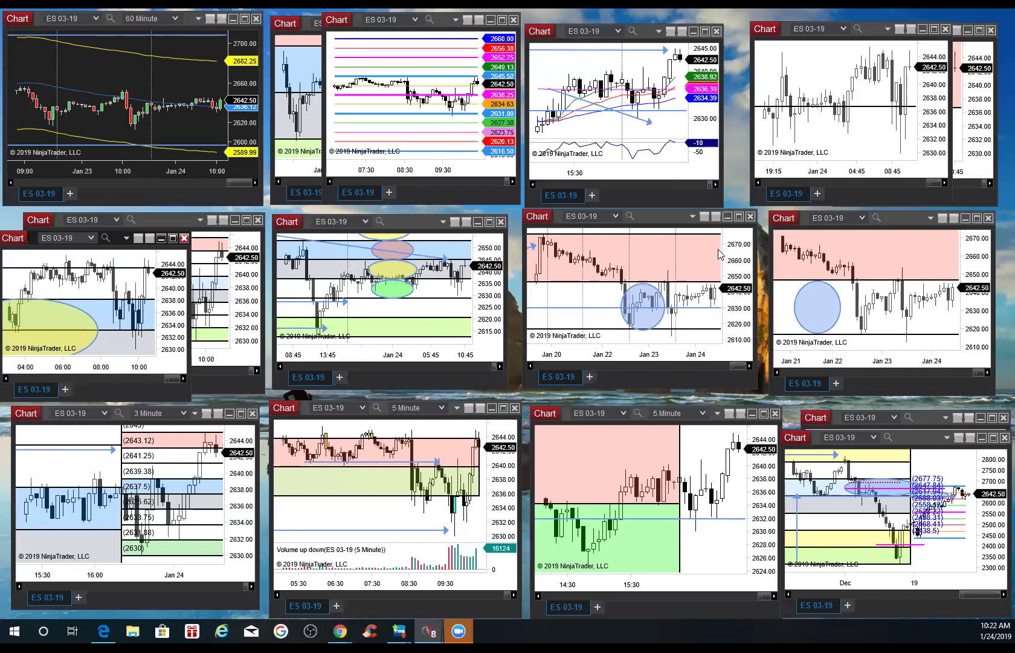
- Maximize the lower-left 3-minute chart with its labeled price zones
left_click(240, 413)
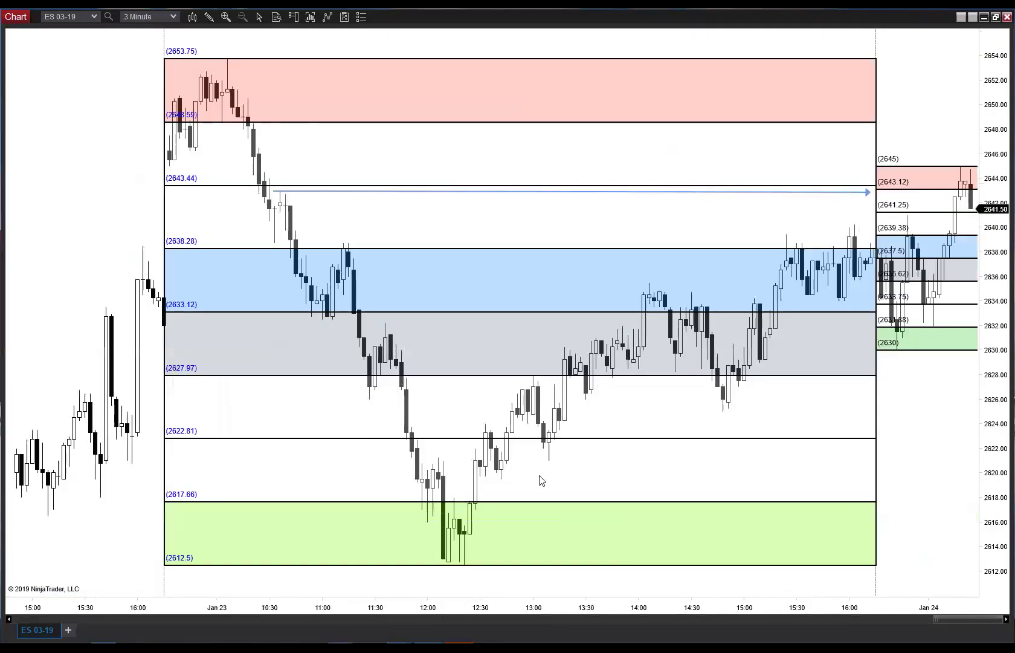